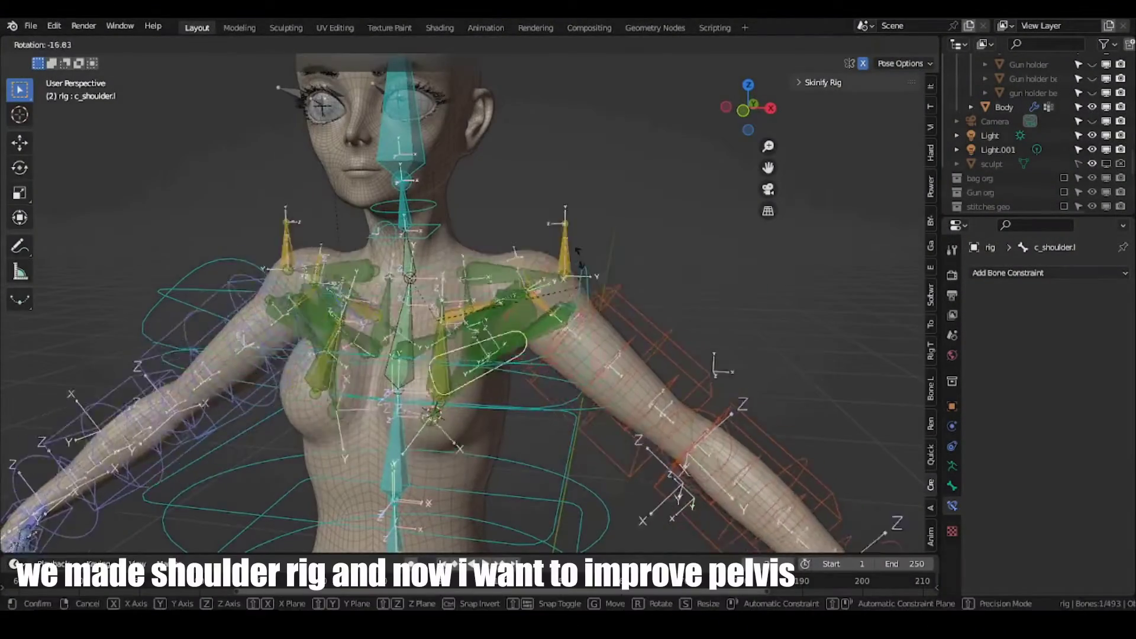
# Test the shoulder bone rotation while orbiting around the body.
pyautogui.click(578, 251)
pyautogui.moveTo(578, 251); pyautogui.dragTo(526, 339, button='middle')
pyautogui.moveTo(559, 219); pyautogui.dragTo(559, 218, button='middle')
pyautogui.click(559, 218)
pyautogui.press('r')
# Select the left thigh twist bone and try a Z rotation, then cancel it.
pyautogui.click(431, 303)
pyautogui.moveTo(431, 303); pyautogui.dragTo(431, 303, button='middle')
pyautogui.click(343, 507)
pyautogui.press('r')
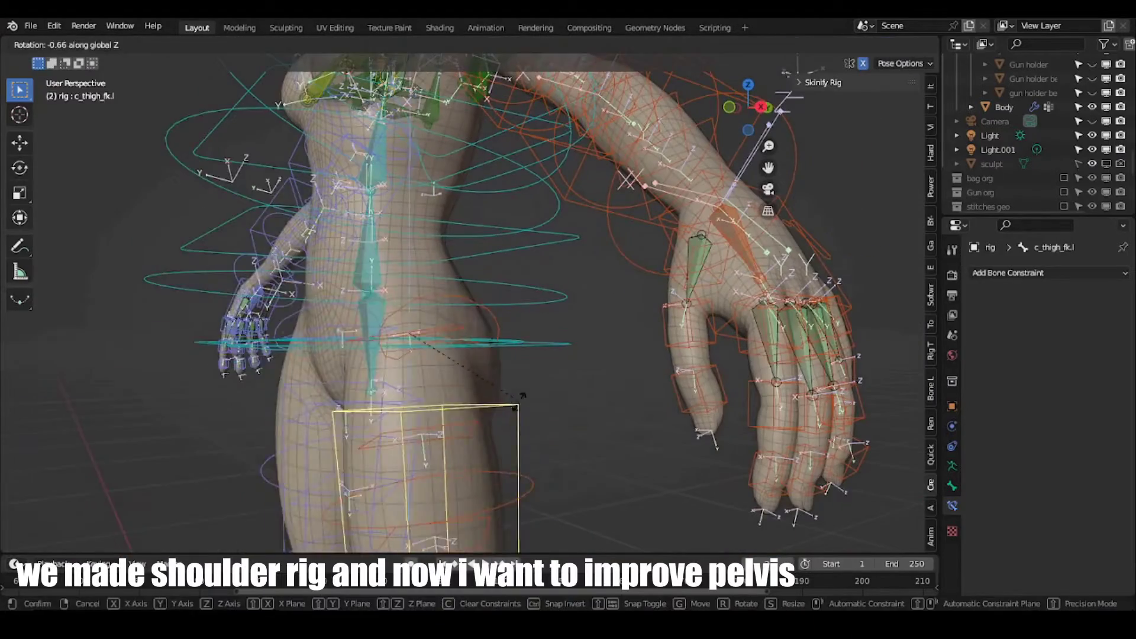
pyautogui.press('Escape')
pyautogui.scroll(4, 515, 282)
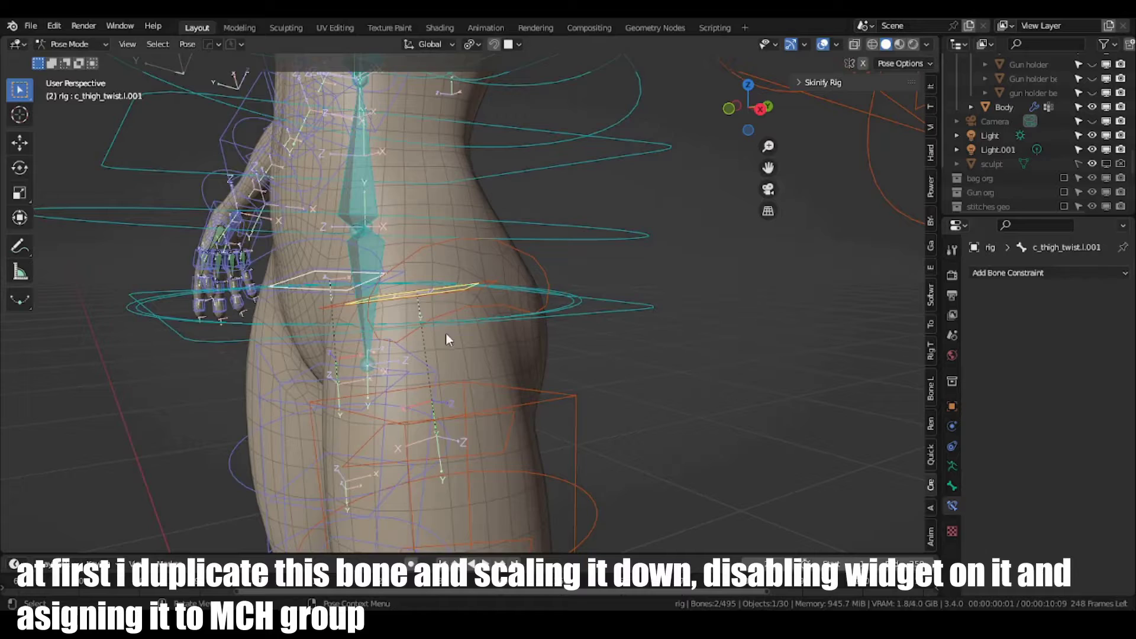
# Clear the custom widget shape from the new twist bone.
pyautogui.scroll(3, 511, 350)
pyautogui.click(953, 479)
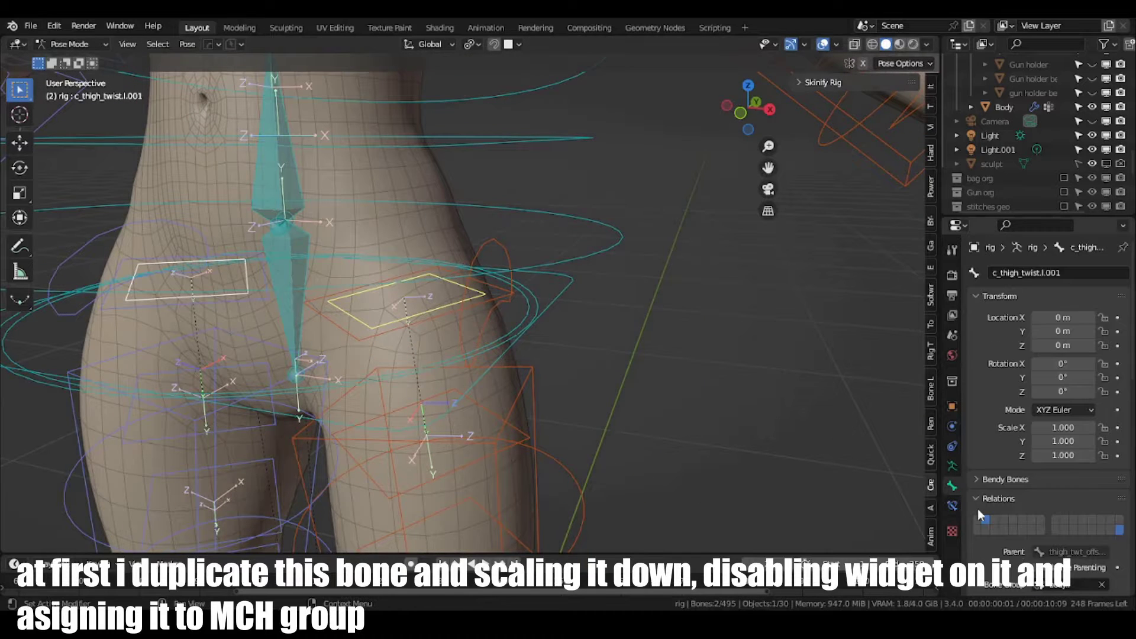
pyautogui.scroll(-10, 980, 512)
pyautogui.click(1101, 462)
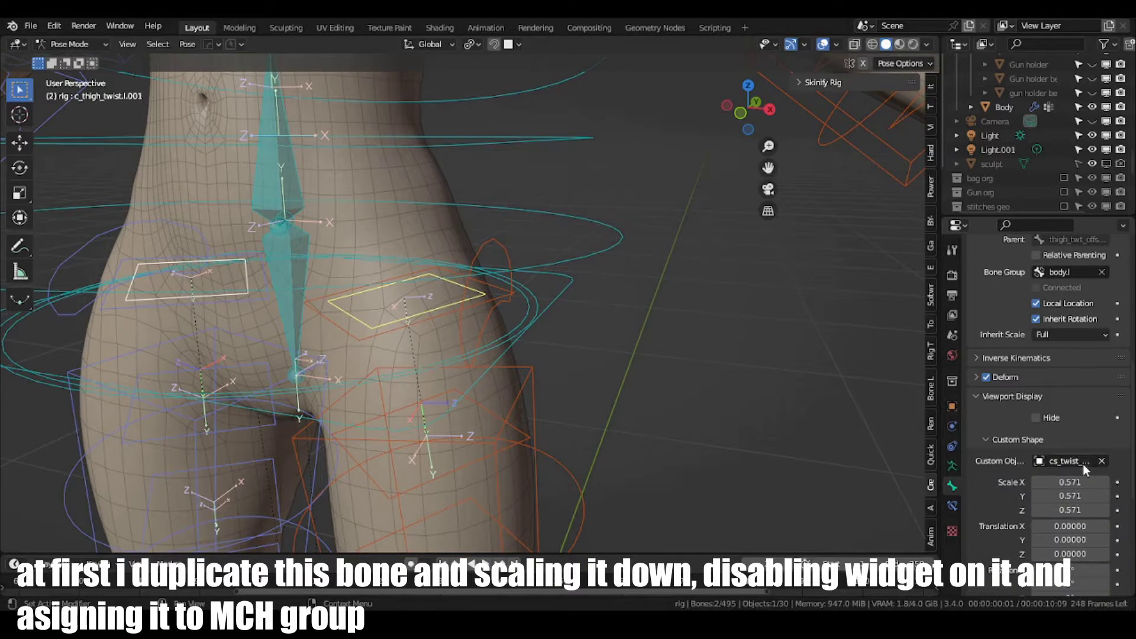
# Assign the new twist bone to the MCH bone group.
pyautogui.moveTo(769, 414); pyautogui.dragTo(762, 477, button='middle')
pyautogui.click(953, 466)
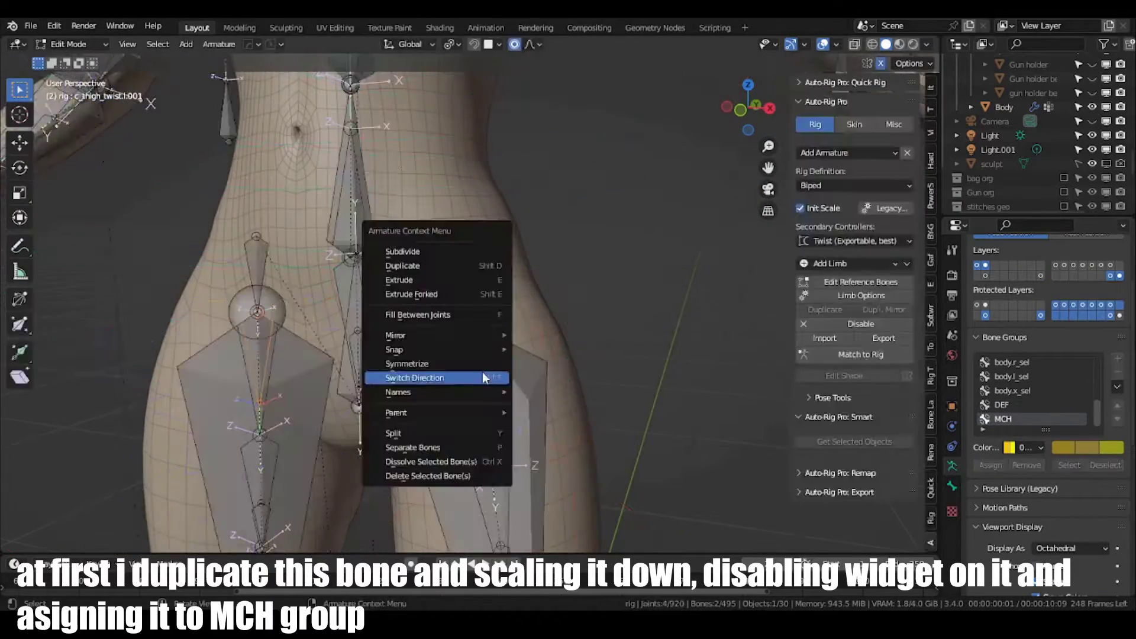
pyautogui.click(482, 371)
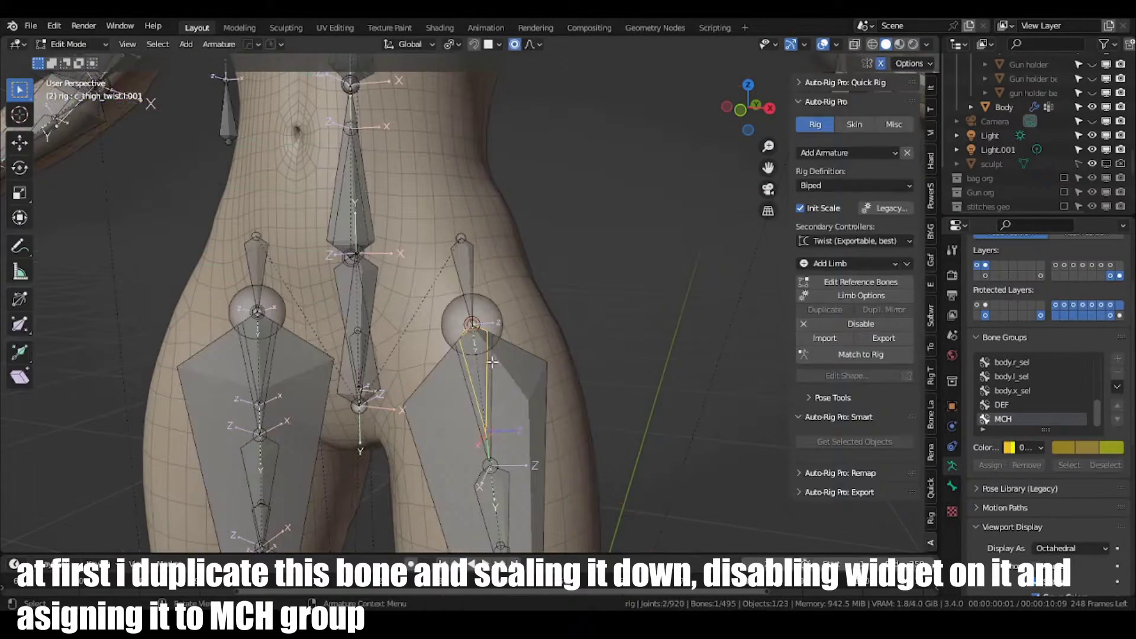
# Give the small twist bone a Damped Track toward the second thigh bone and test it.
pyautogui.rightClick(476, 374)
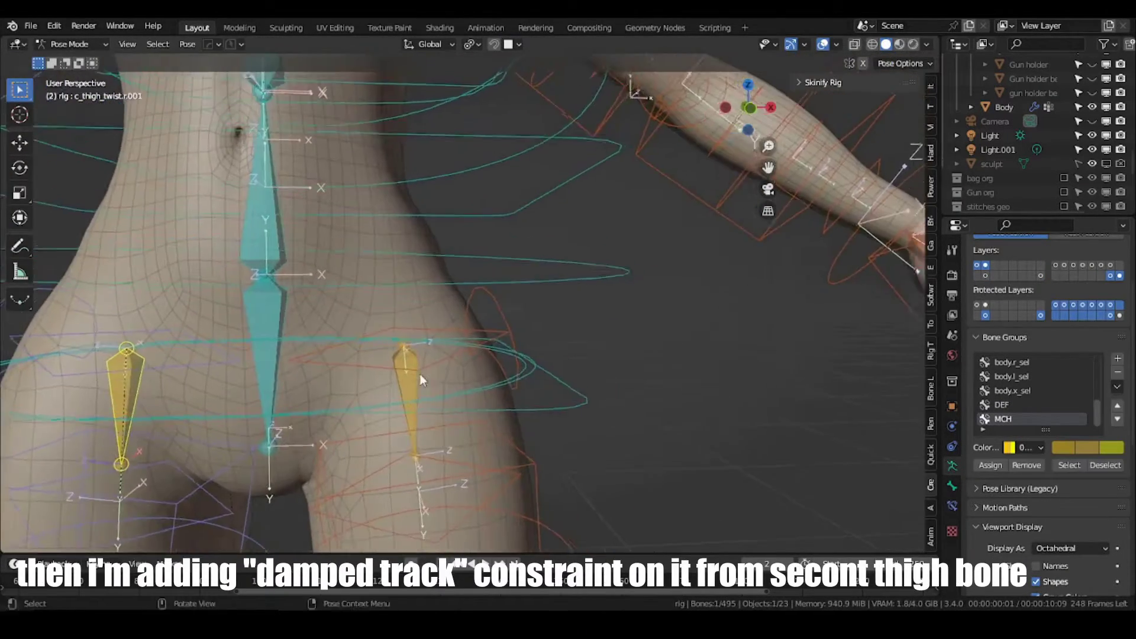
pyautogui.click(421, 378)
pyautogui.moveTo(431, 386); pyautogui.dragTo(491, 471, button='middle')
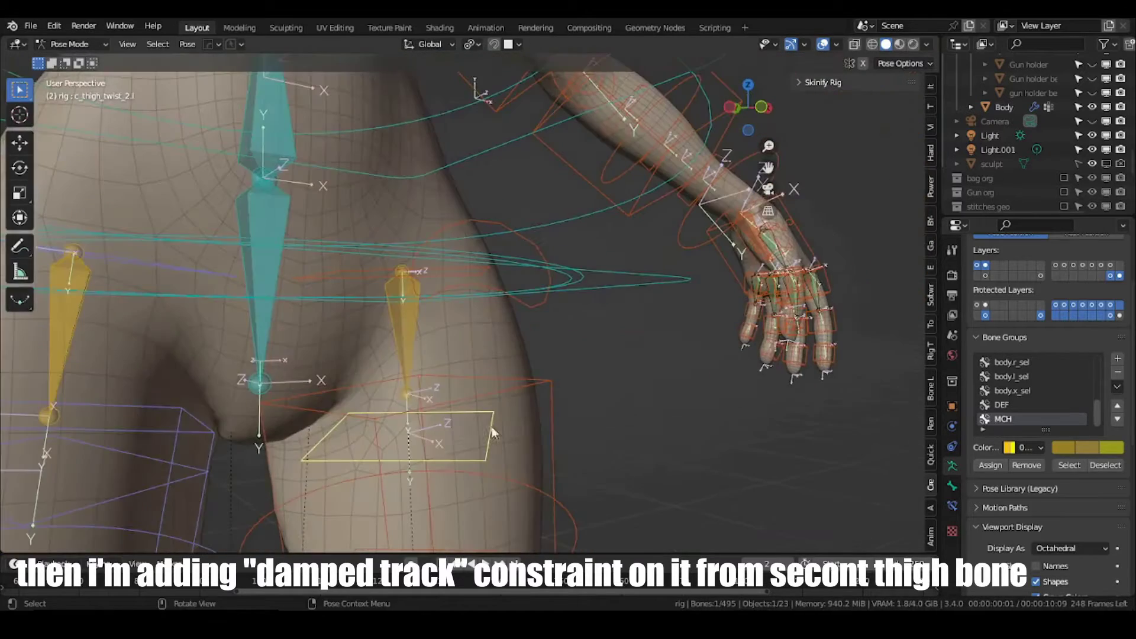
pyautogui.keyDown('shift'); pyautogui.click(404, 299); pyautogui.keyUp('shift')
pyautogui.hotkey('ctrl', 'shift', 'c')
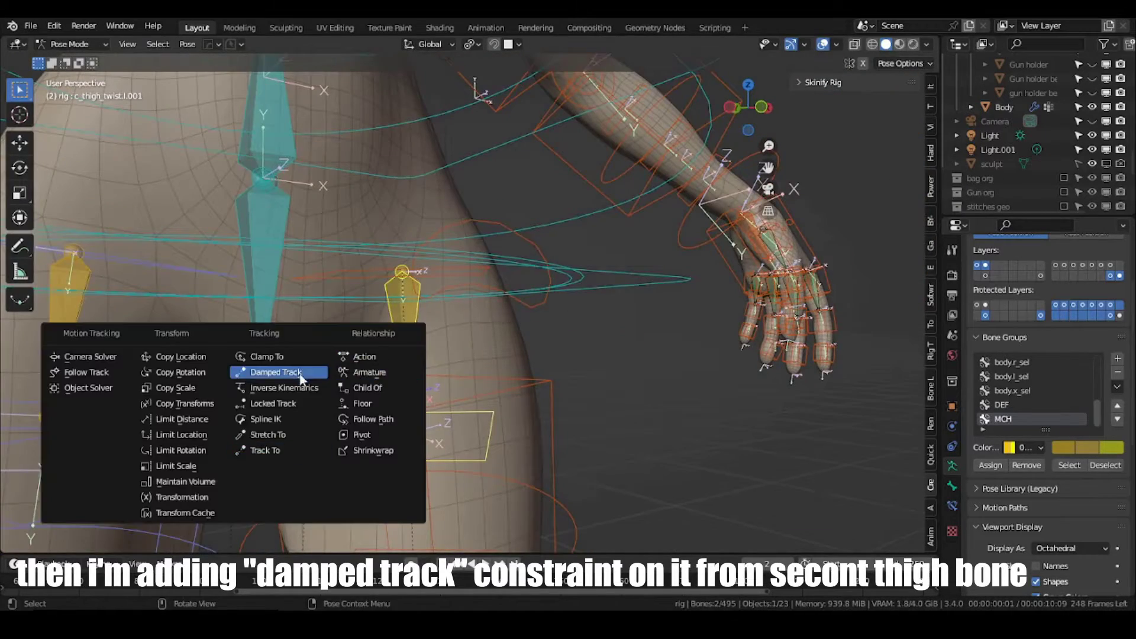
pyautogui.click(301, 377)
pyautogui.press('r')
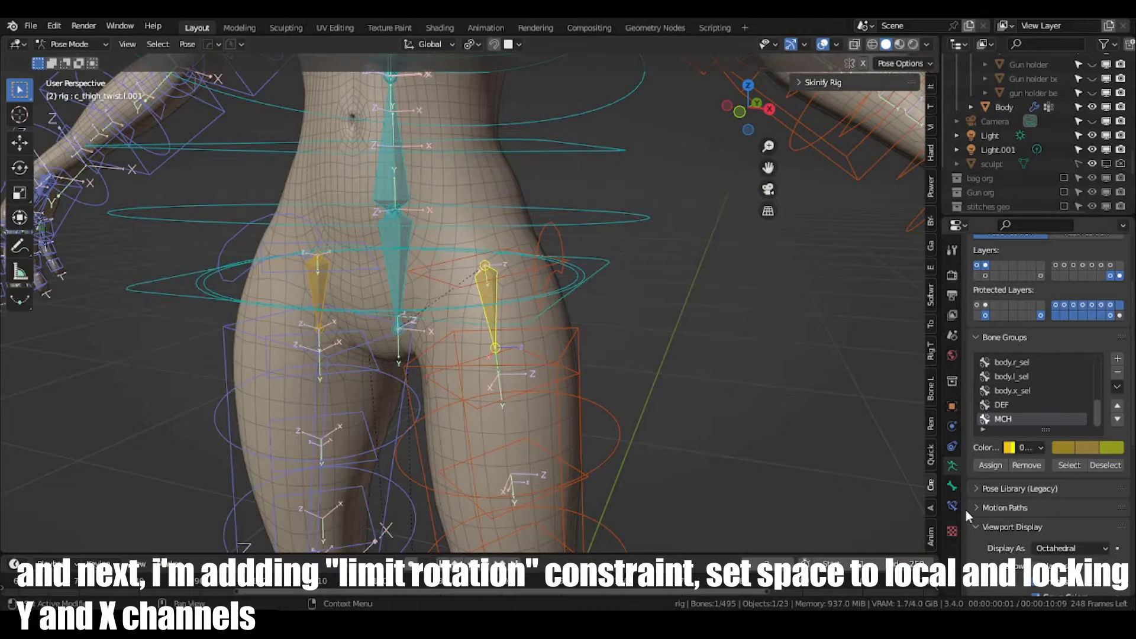
# Add a Limit Rotation constraint to the twist helper, limiting X and Y in local space.
pyautogui.click(953, 505)
pyautogui.click(999, 273)
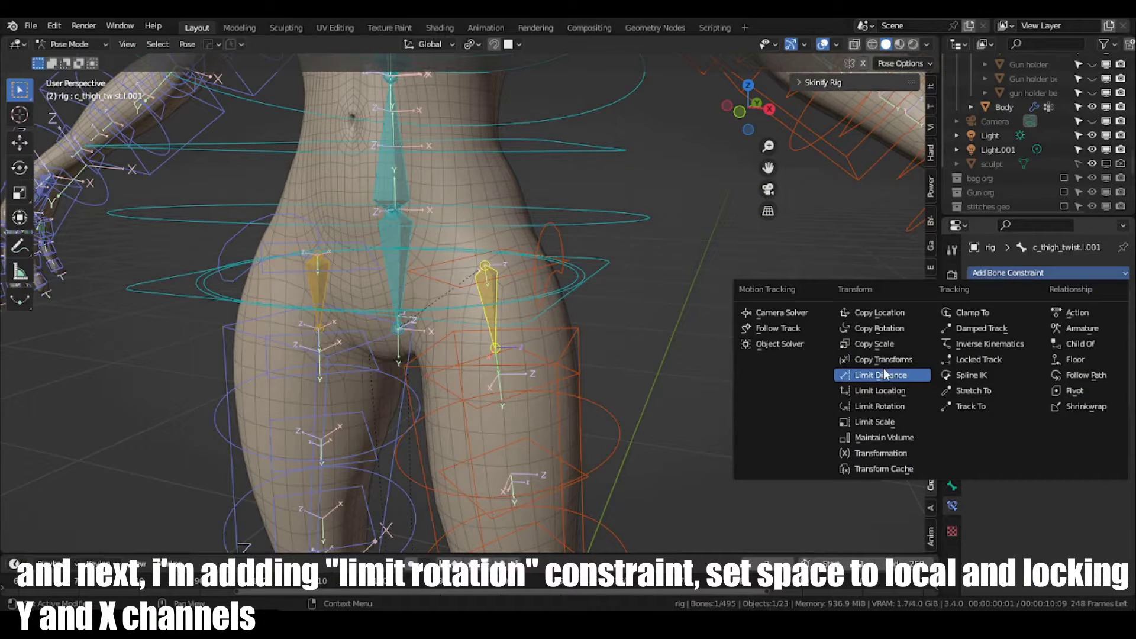
pyautogui.click(901, 407)
pyautogui.press('KP_Decimal')
pyautogui.click(1042, 450)
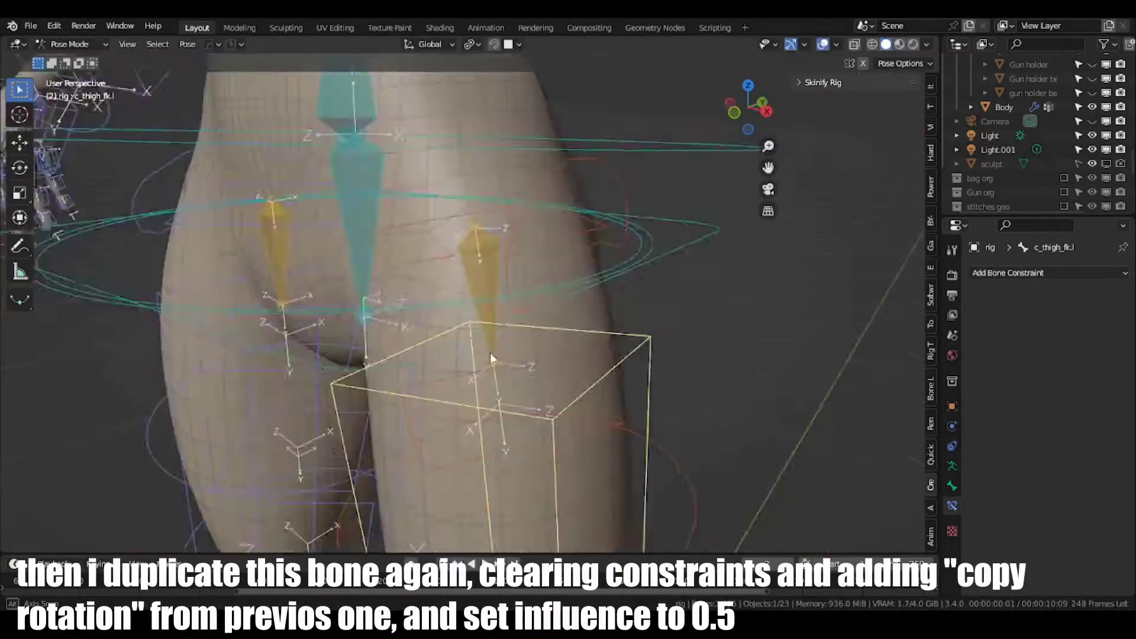
# Duplicate c_thigh_twist.l.001 into c_thigh_twist.l.002 and clear the copy's constraints.
pyautogui.moveTo(490, 352); pyautogui.dragTo(548, 431, button='middle')
pyautogui.click(540, 369)
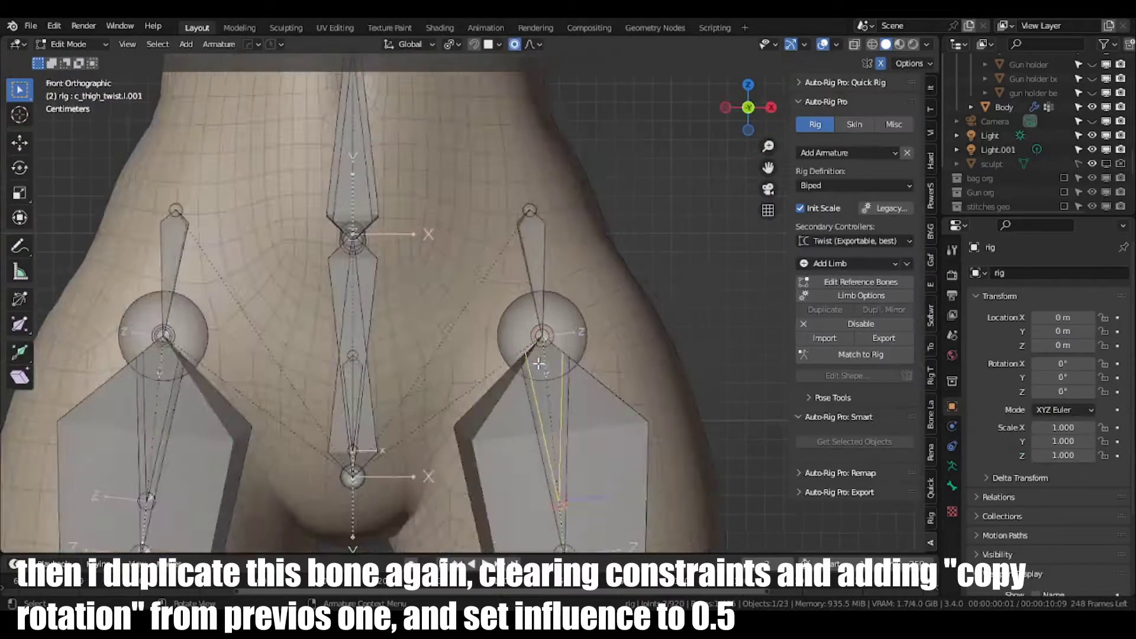
pyautogui.press('KP_3')
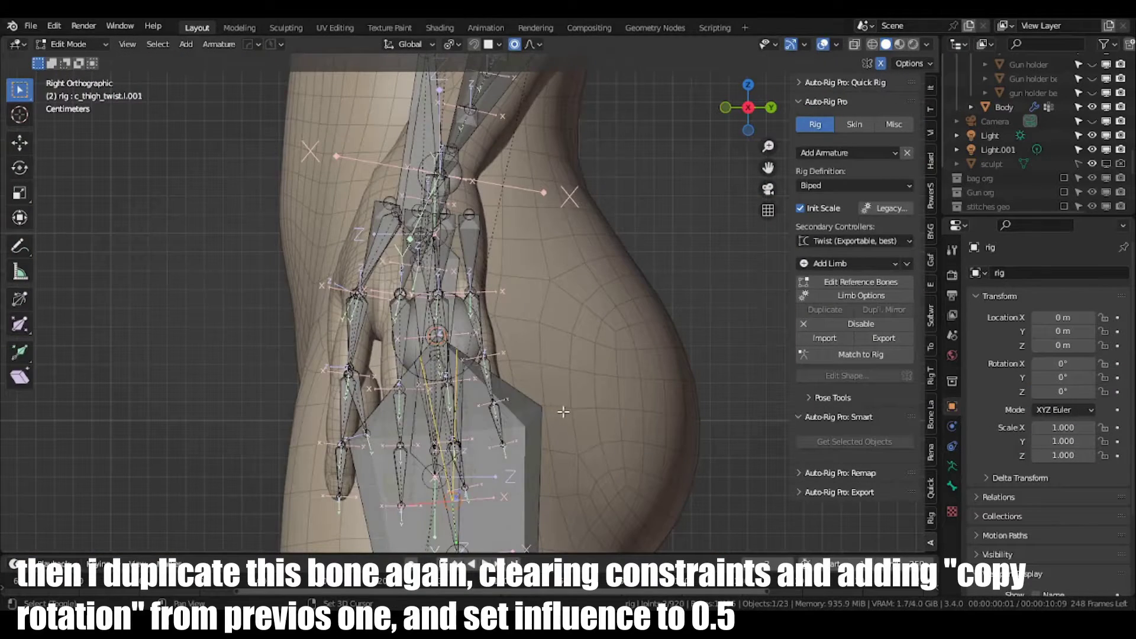
pyautogui.hotkey('shift', 'd')
pyautogui.click(582, 433)
pyautogui.moveTo(571, 366); pyautogui.dragTo(532, 379, button='middle')
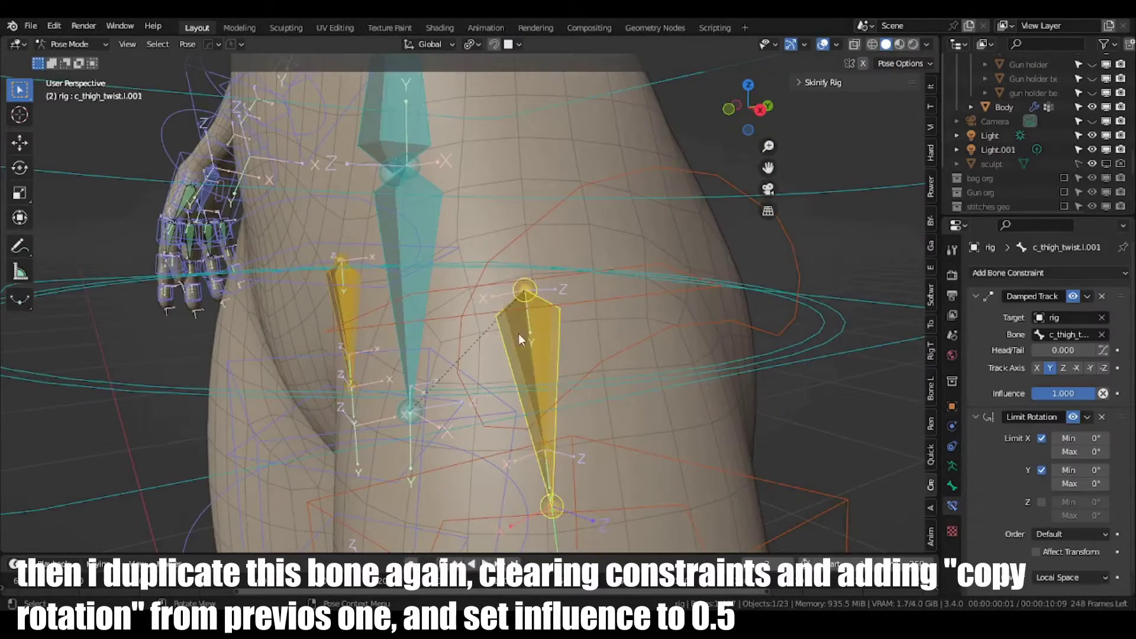
pyautogui.hotkey('ctrl', 'alt', 'c')
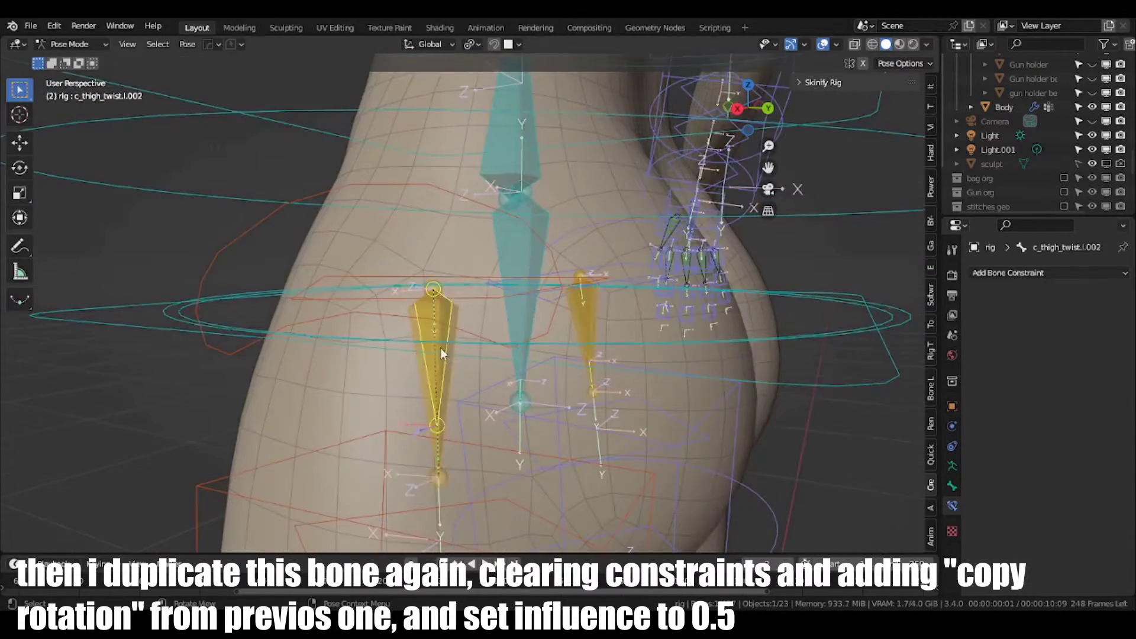
pyautogui.click(952, 486)
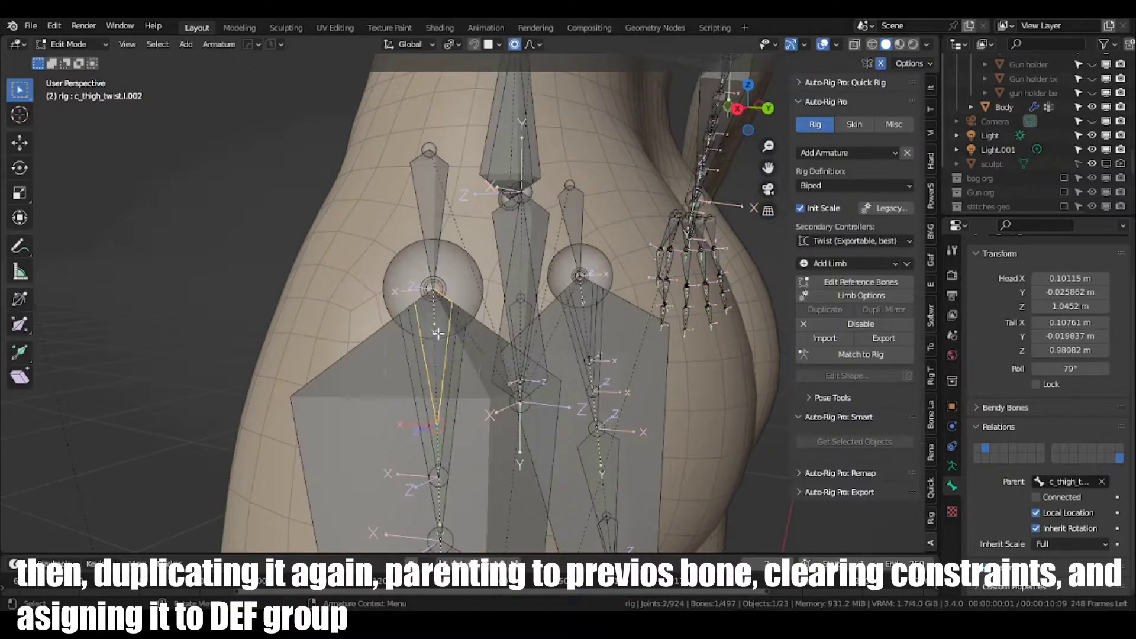
# Set the Copy Rotation influence on c_thigh_twist.l.002 to 0.500.
pyautogui.press('Tab')
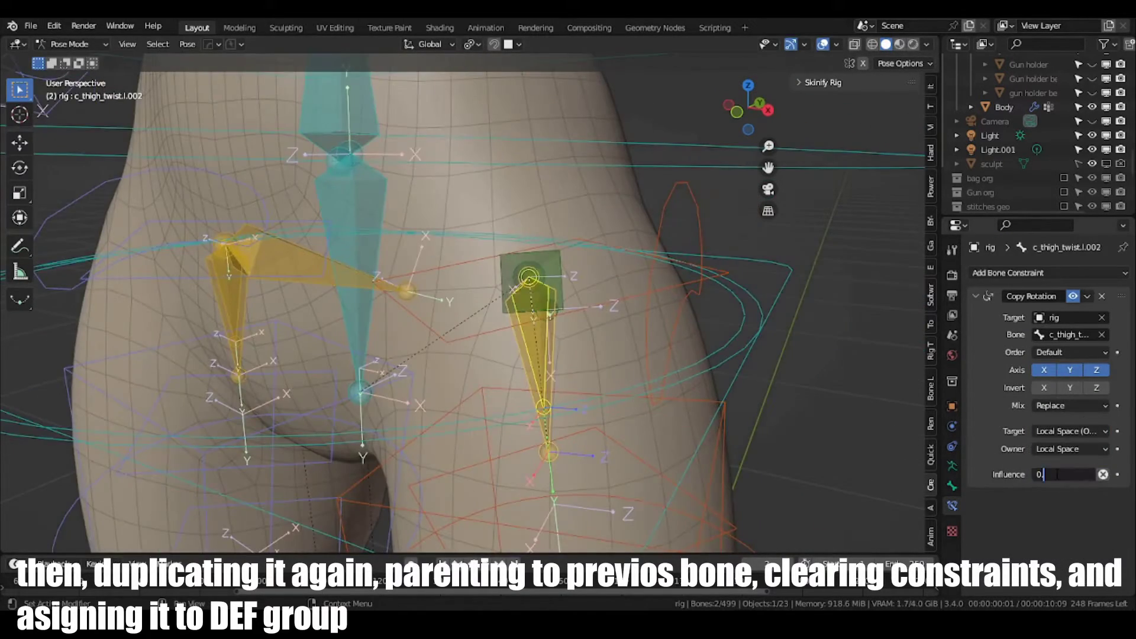
pyautogui.write('5')
pyautogui.press('Return')
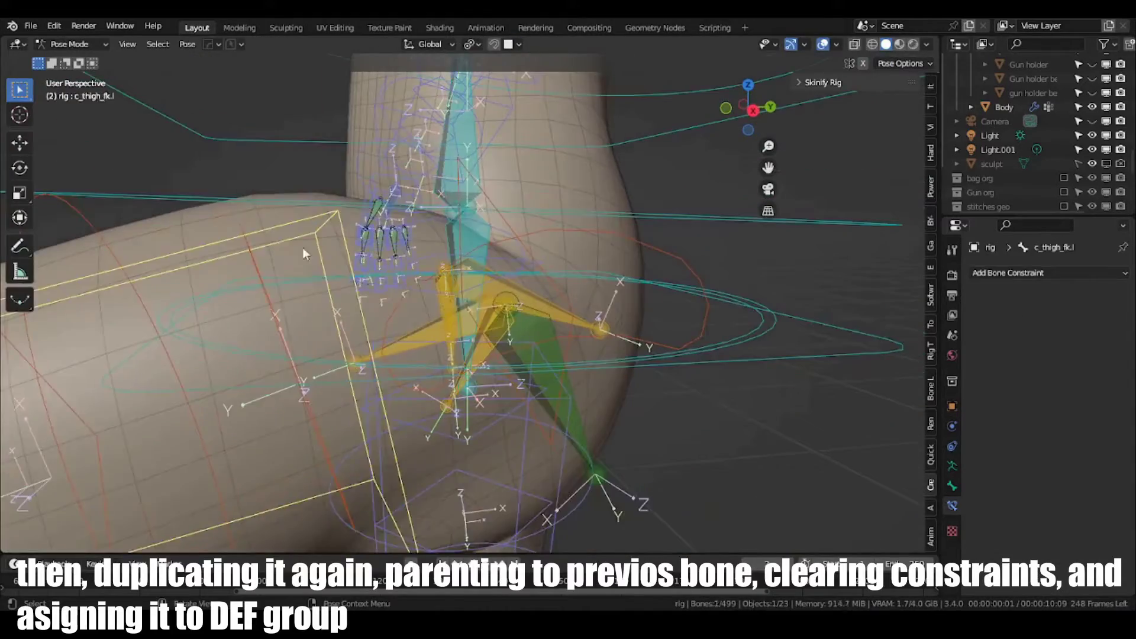
# Rotate the thigh about Z twice to test the twist helper.
pyautogui.press('r')
pyautogui.press('z')
pyautogui.press('z')
pyautogui.click(496, 234)
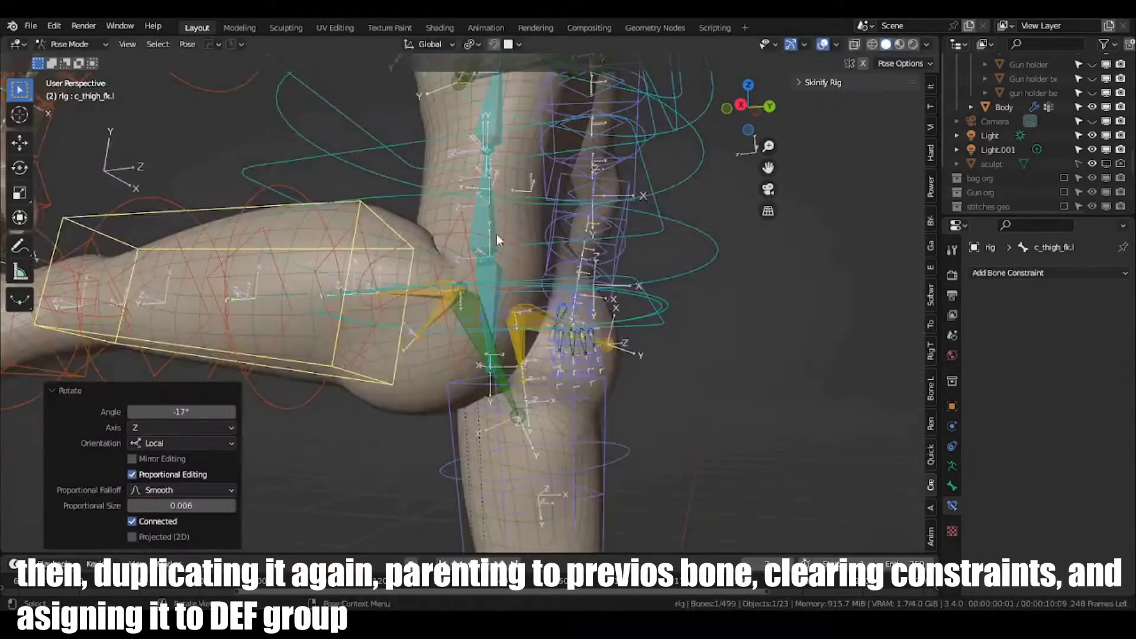
pyautogui.press('r')
pyautogui.press('z')
pyautogui.press('z')
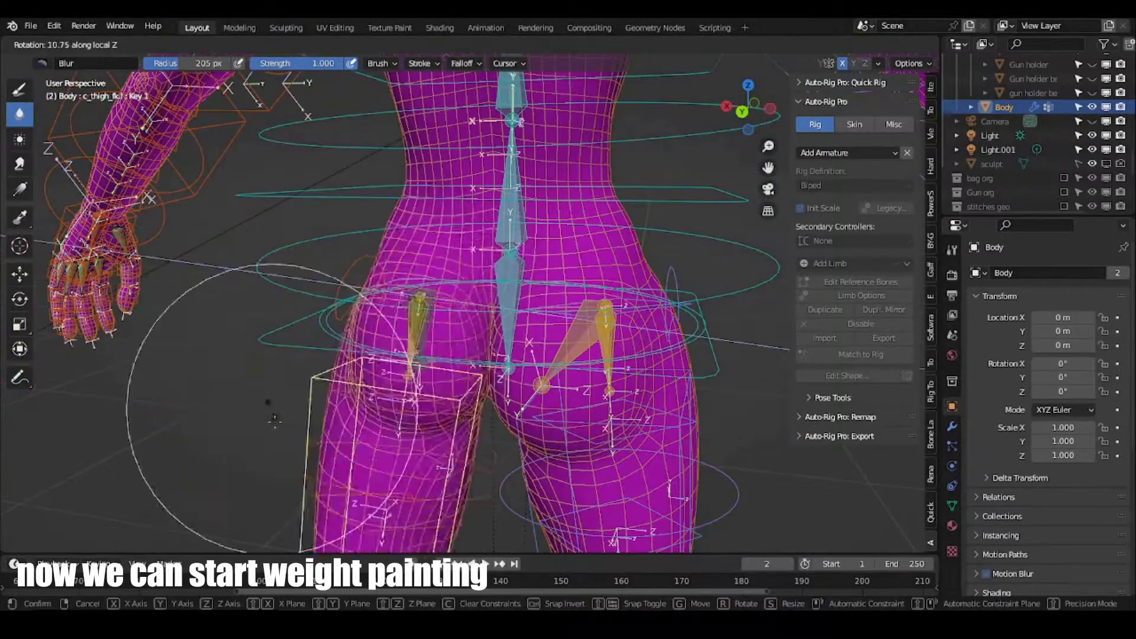
# Bend the thigh −98.6° to check the painted hip weights, then view from the right side.
pyautogui.press('z')
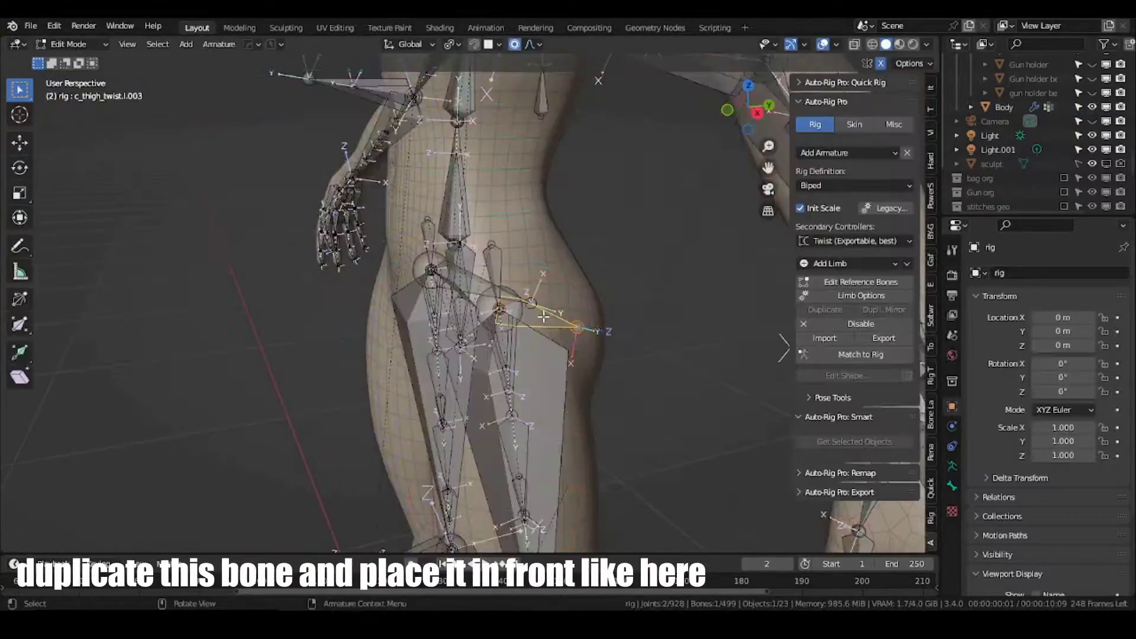
pyautogui.press('KP_3')
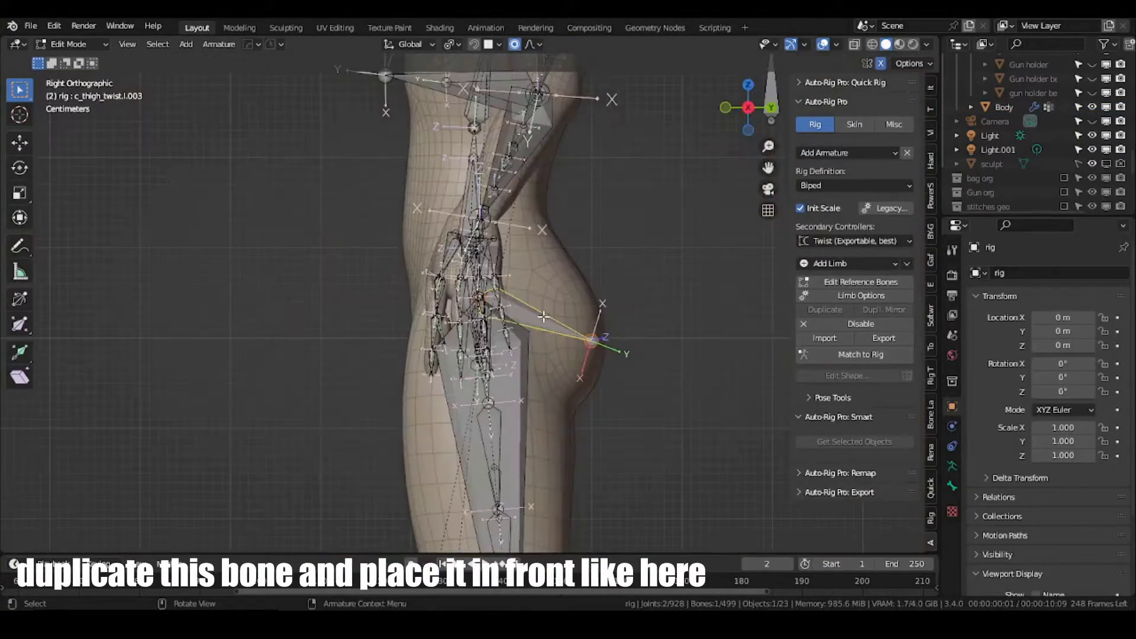
# Duplicate the twist bone in front of the hip and subdivide it into c_thigh_twist.l.004 and .005.
pyautogui.hotkey('shift', 'd')
pyautogui.click(544, 371)
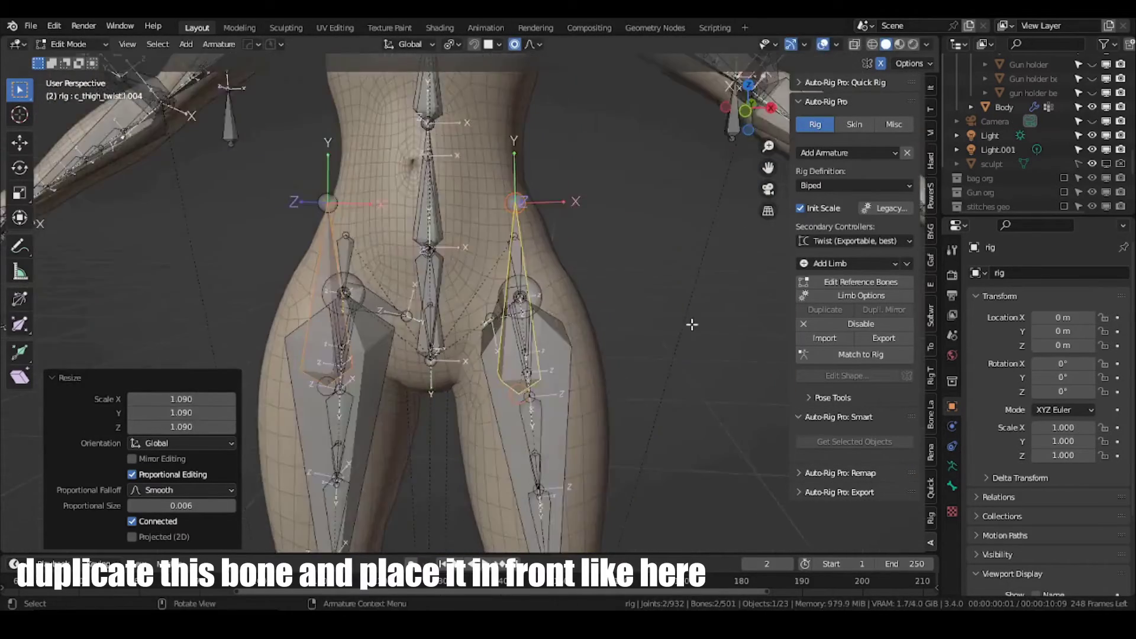
pyautogui.rightClick(469, 349)
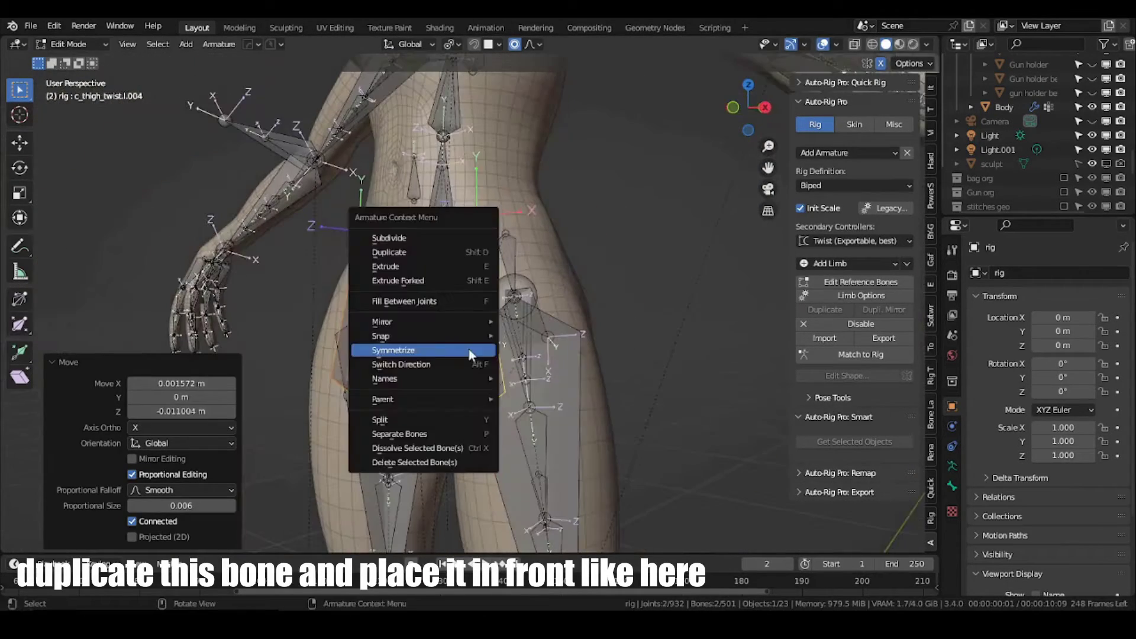
pyautogui.click(469, 349)
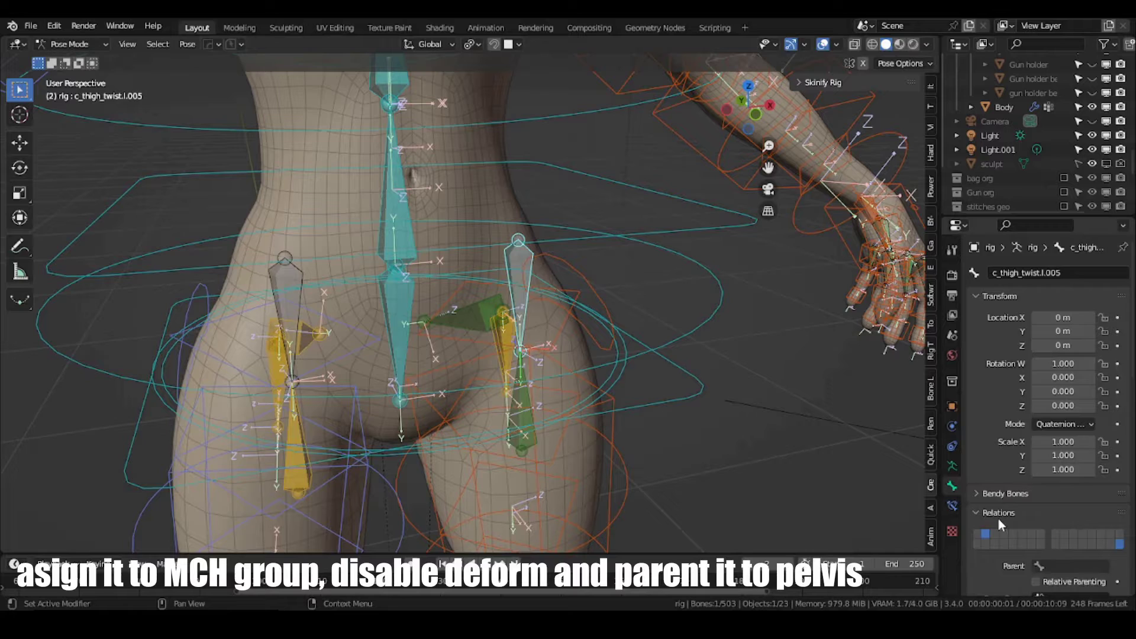
pyautogui.scroll(-10, 998, 518)
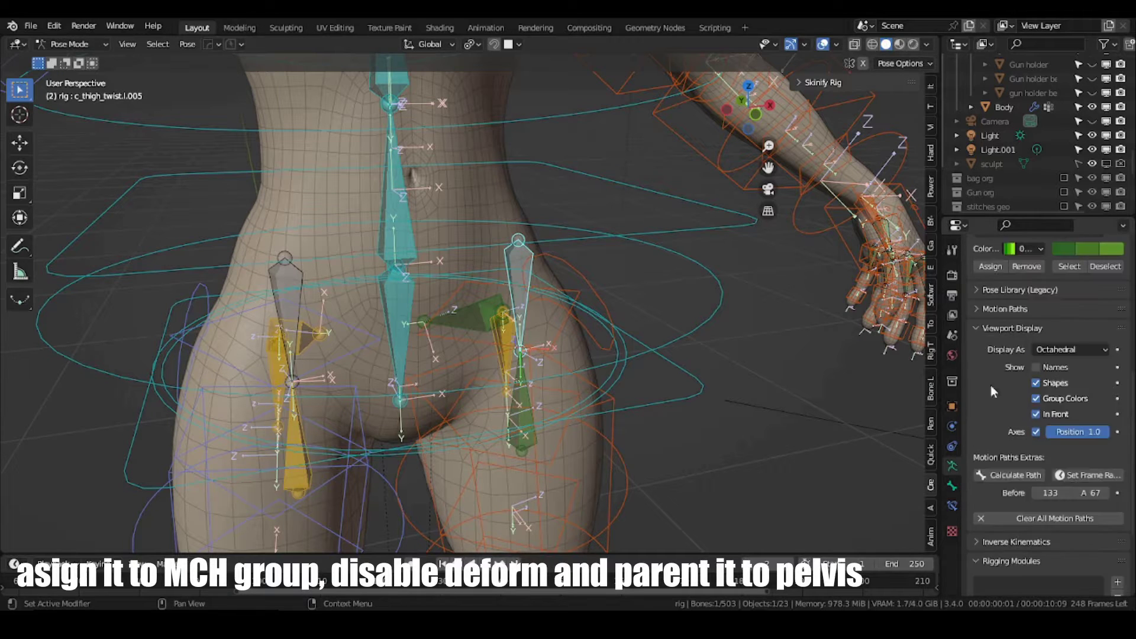
pyautogui.click(1003, 334)
# Add a Stretch To constraint to the c_thigh_twist.l.004 bone.
pyautogui.moveTo(497, 262); pyautogui.dragTo(470, 412, button='middle')
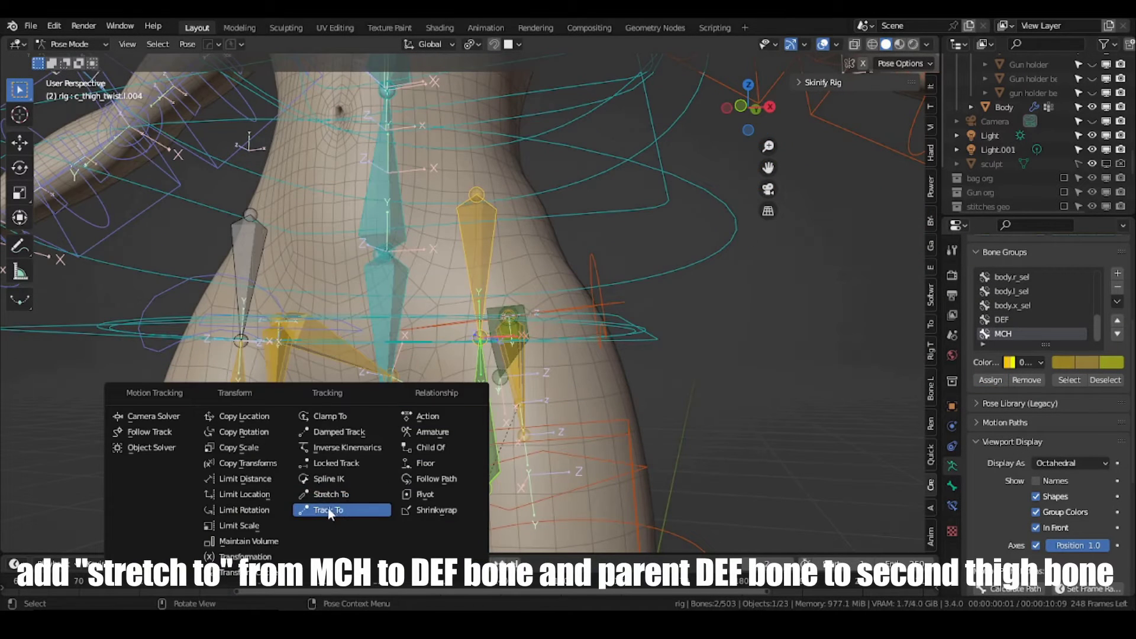
pyautogui.click(340, 496)
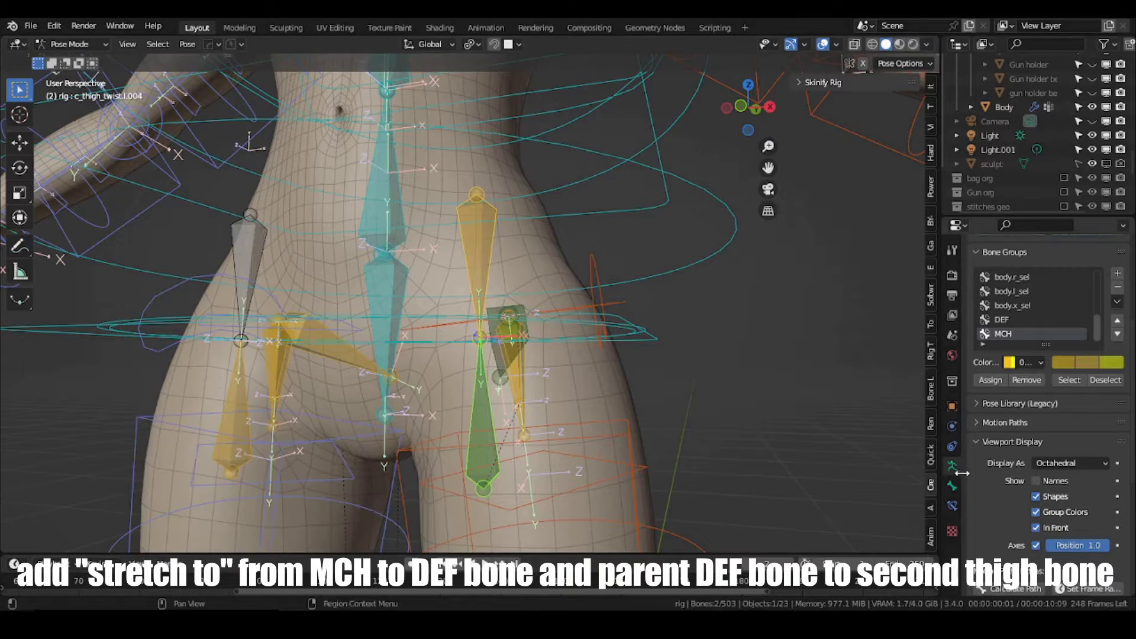
pyautogui.click(1006, 272)
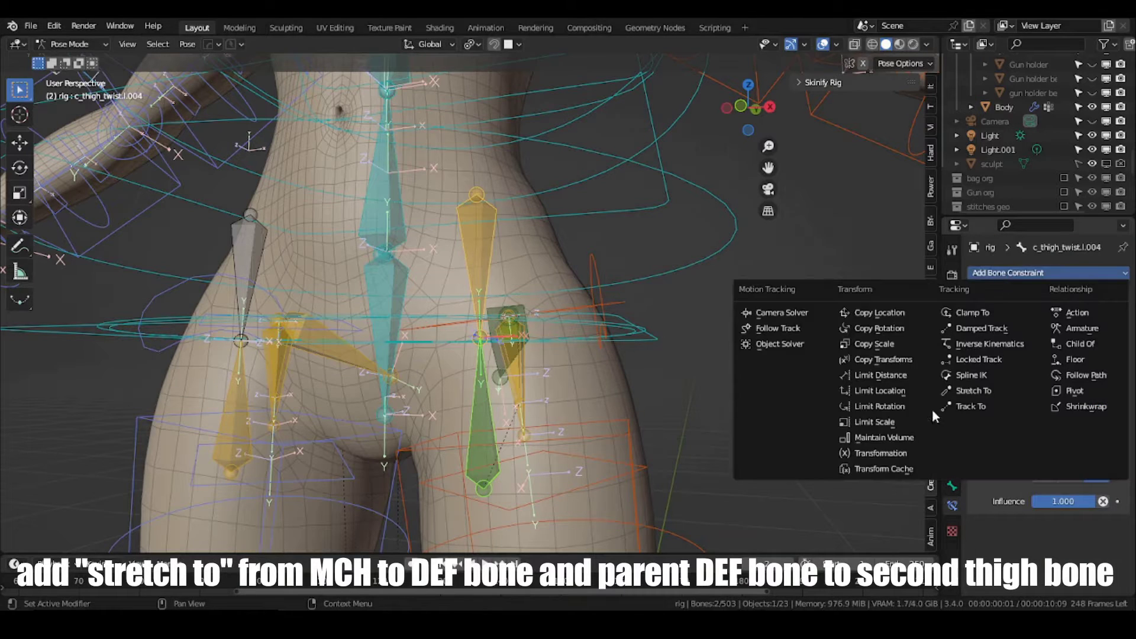
pyautogui.click(973, 391)
pyautogui.moveTo(516, 375); pyautogui.dragTo(498, 423, button='middle')
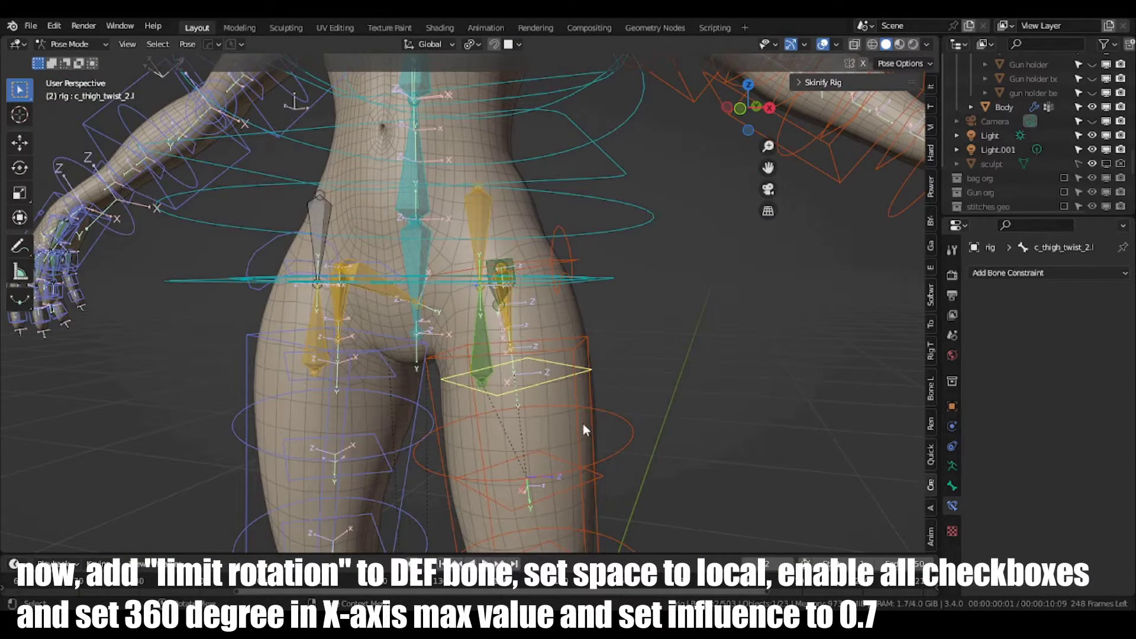
# Rotate the thigh control along its local Y axis to test the twist.
pyautogui.click(581, 428)
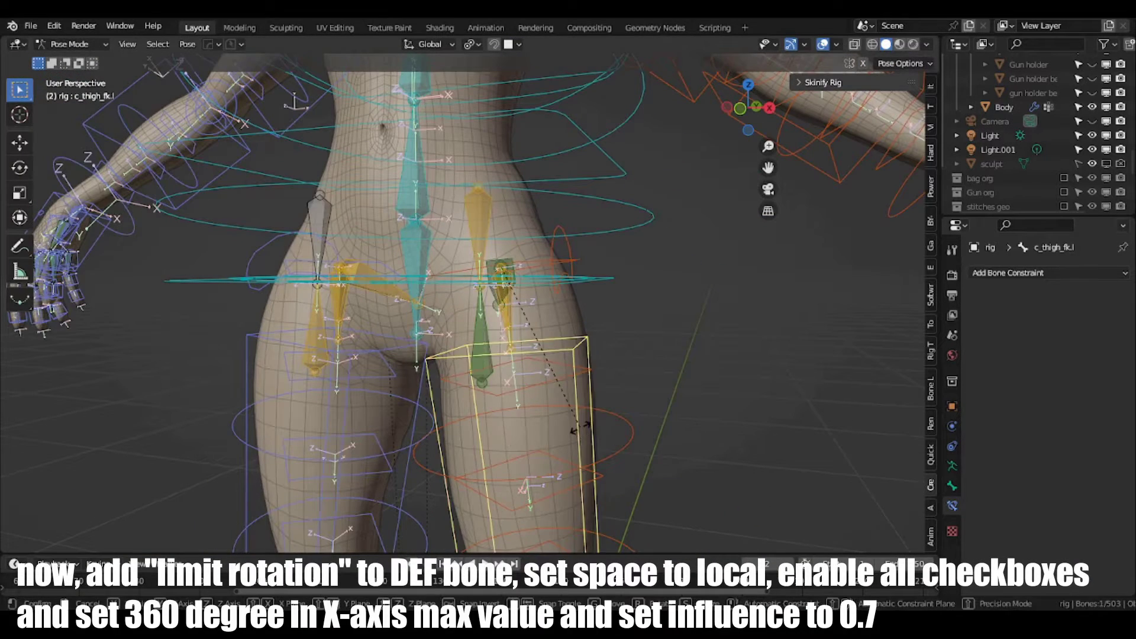
pyautogui.press('r')
pyautogui.press('y')
pyautogui.press('y')
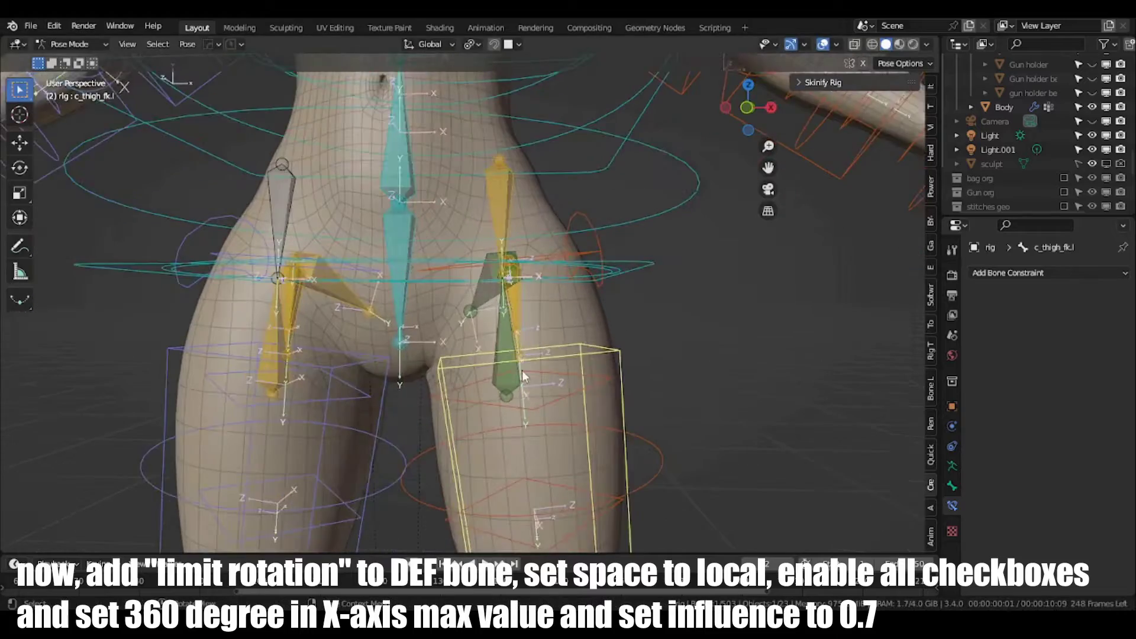
# Set the Limit Rotation owner space on c_thigh_twist.l.004 to Local Space.
pyautogui.click(444, 396)
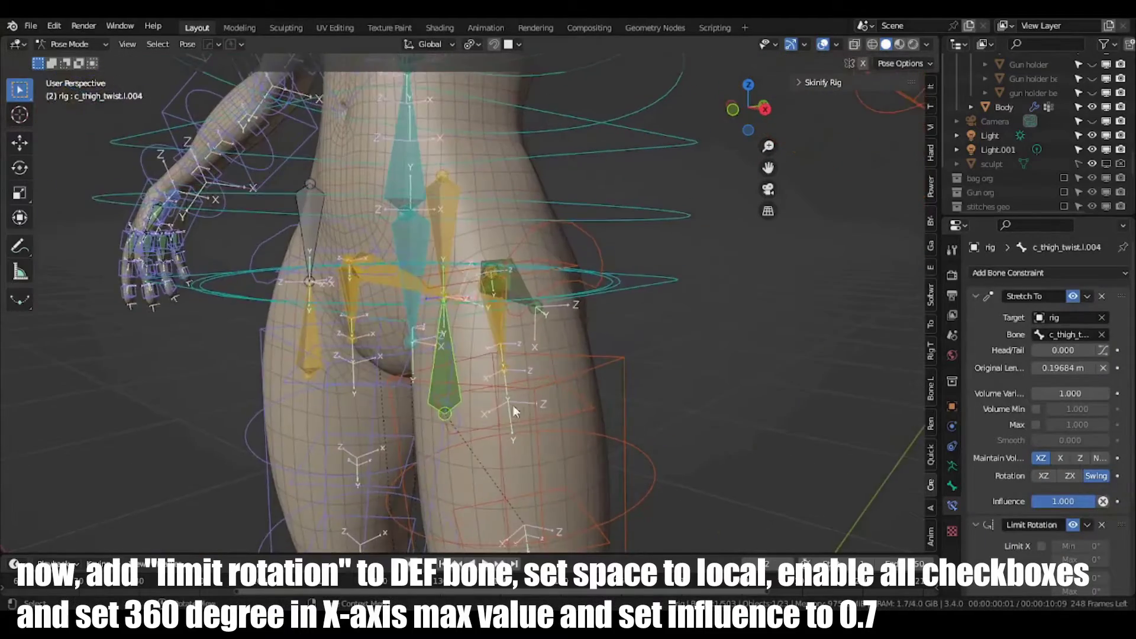
pyautogui.moveTo(513, 406); pyautogui.dragTo(793, 480, button='middle')
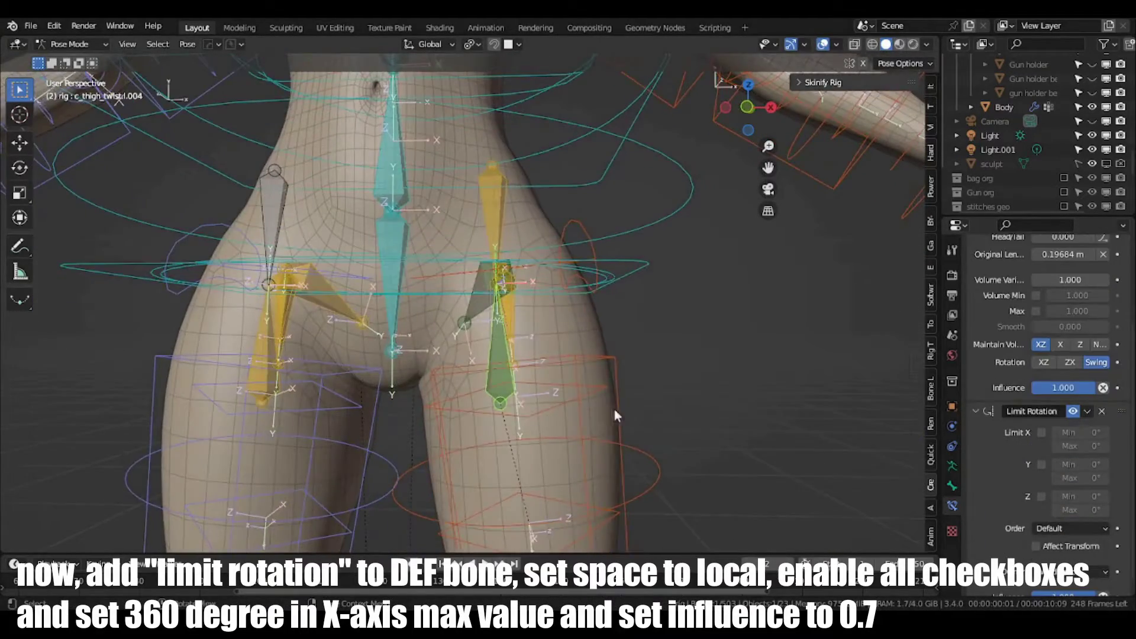
pyautogui.hotkey('ctrl', 'z')
pyautogui.click(1070, 557)
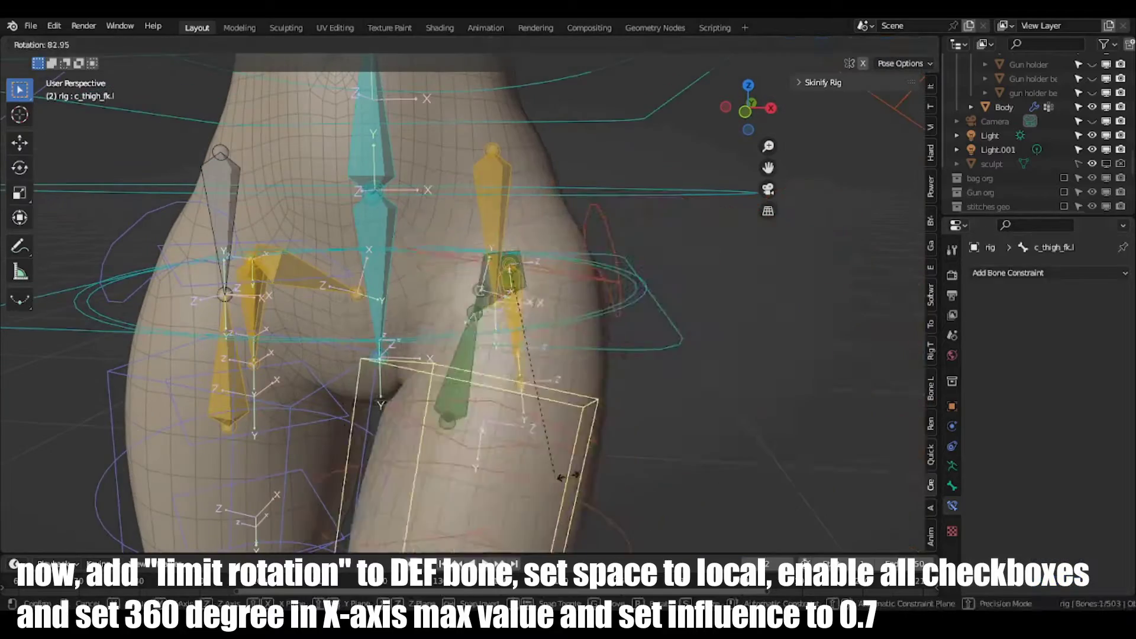
pyautogui.moveTo(450, 332); pyautogui.dragTo(522, 346, button='middle')
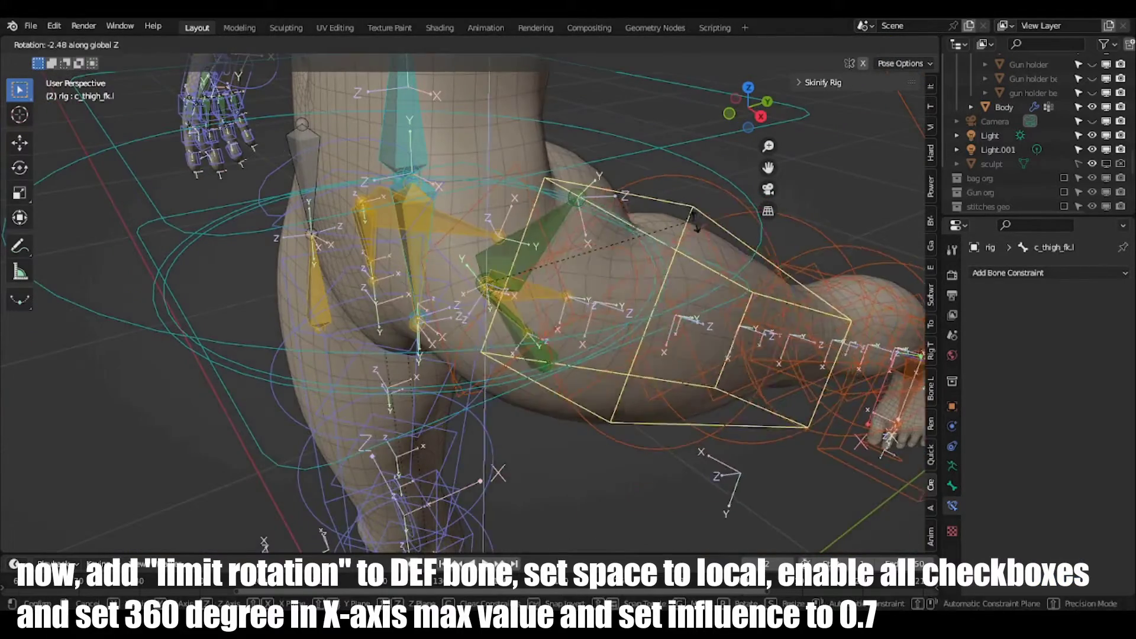
pyautogui.hotkey('ctrl', 'z')
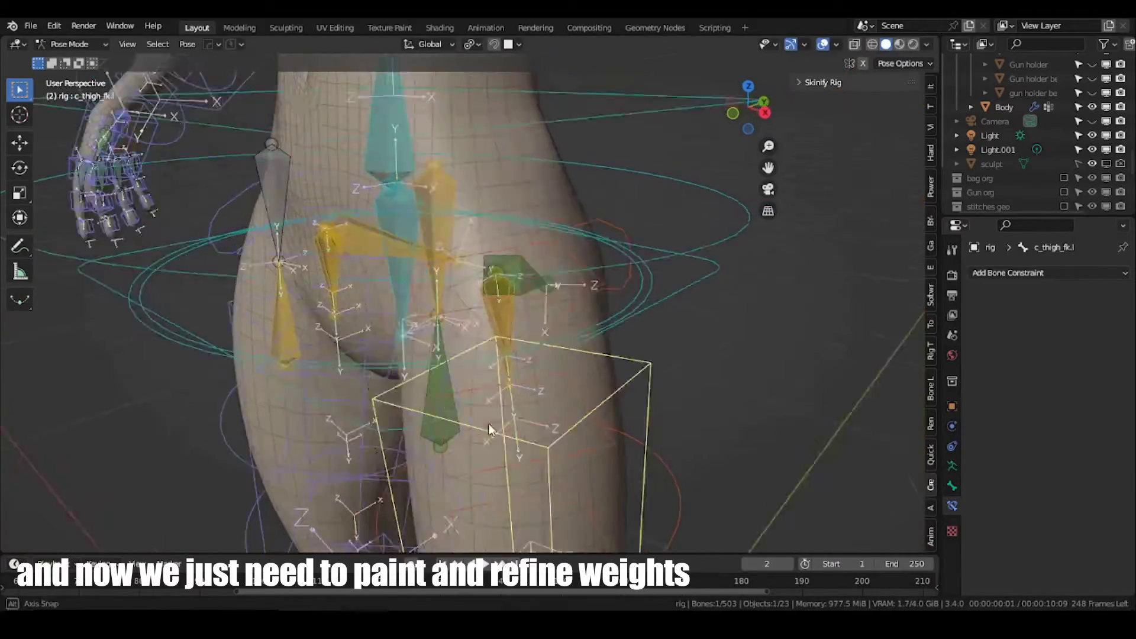
# Orbit the view around to the back of the hips.
pyautogui.moveTo(488, 423); pyautogui.dragTo(584, 423, button='middle')
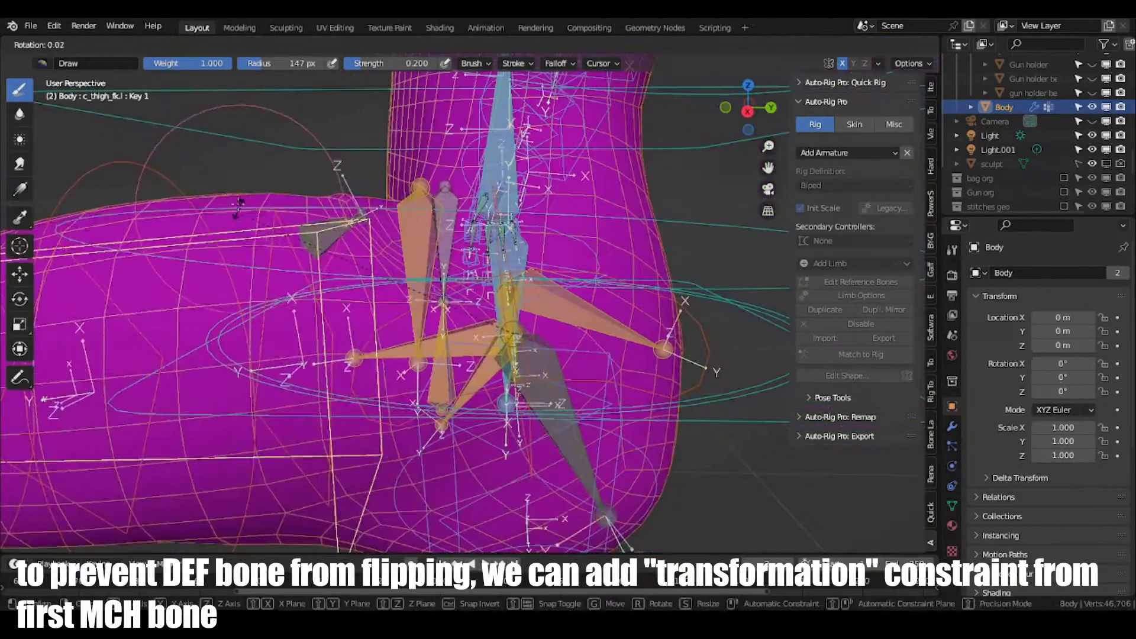
# Rotate the thigh around its local Z axis to test the hip weights.
pyautogui.press('r')
pyautogui.press('z')
pyautogui.press('z')
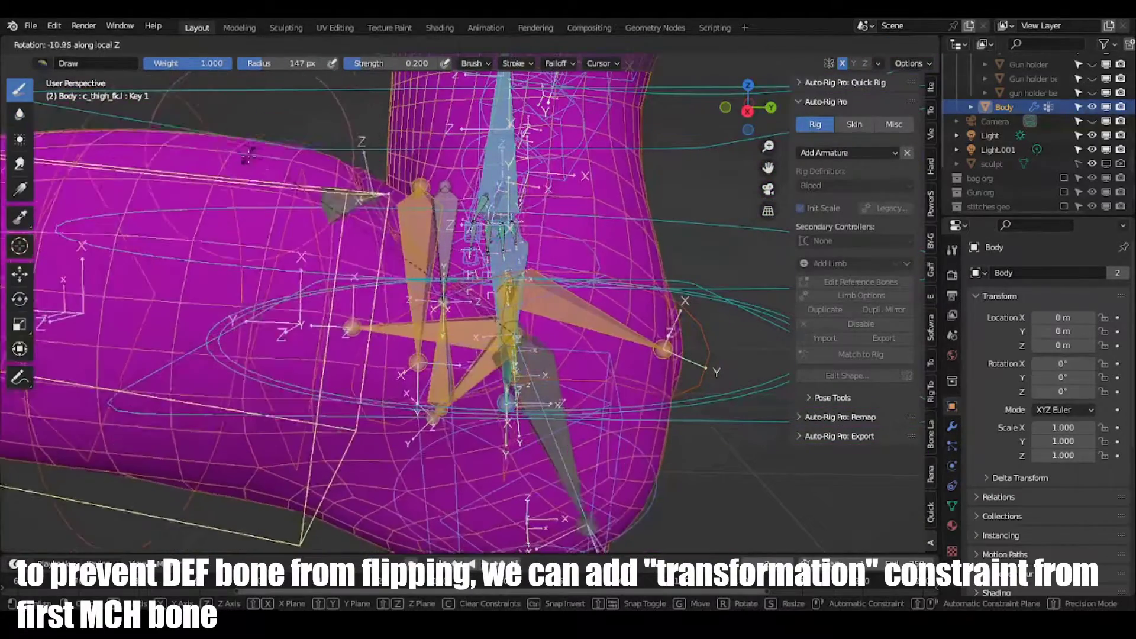
pyautogui.click(348, 201)
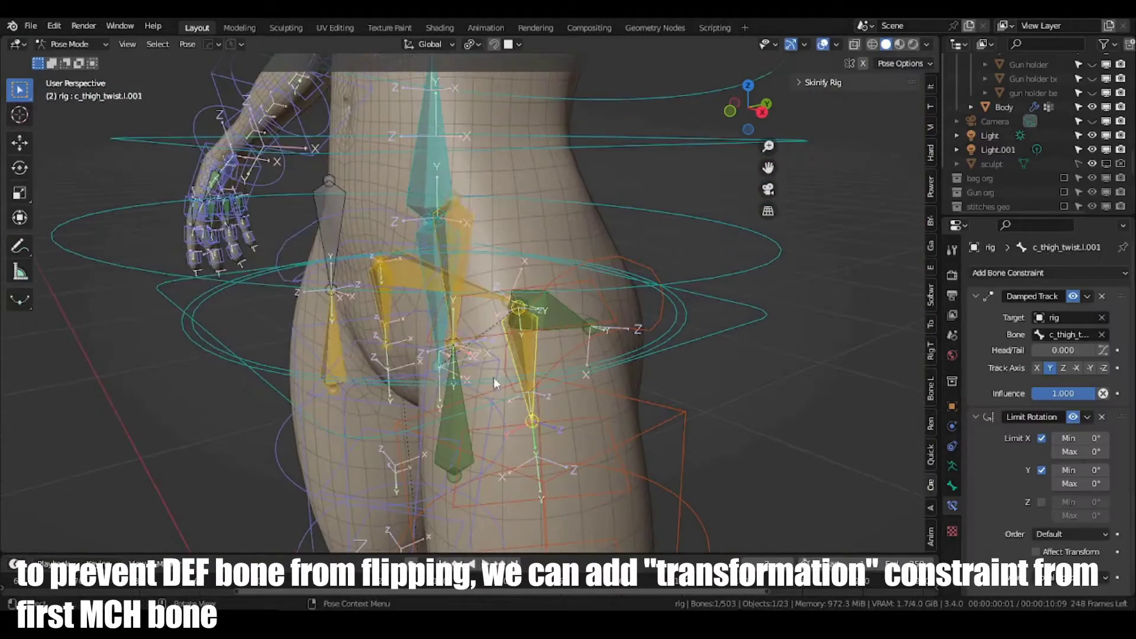
# Add a Transformation constraint to the twist bone with Local Space target and owner spaces.
pyautogui.hotkey('shift', 'ctrl', 'c')
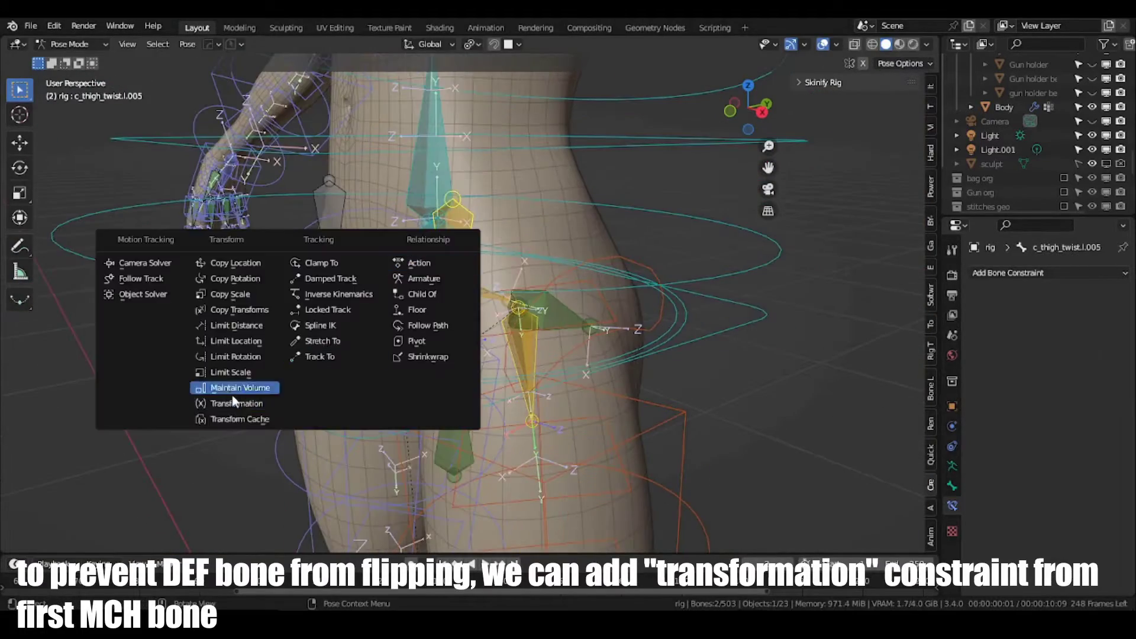
pyautogui.click(253, 401)
pyautogui.click(1086, 378)
pyautogui.click(1080, 395)
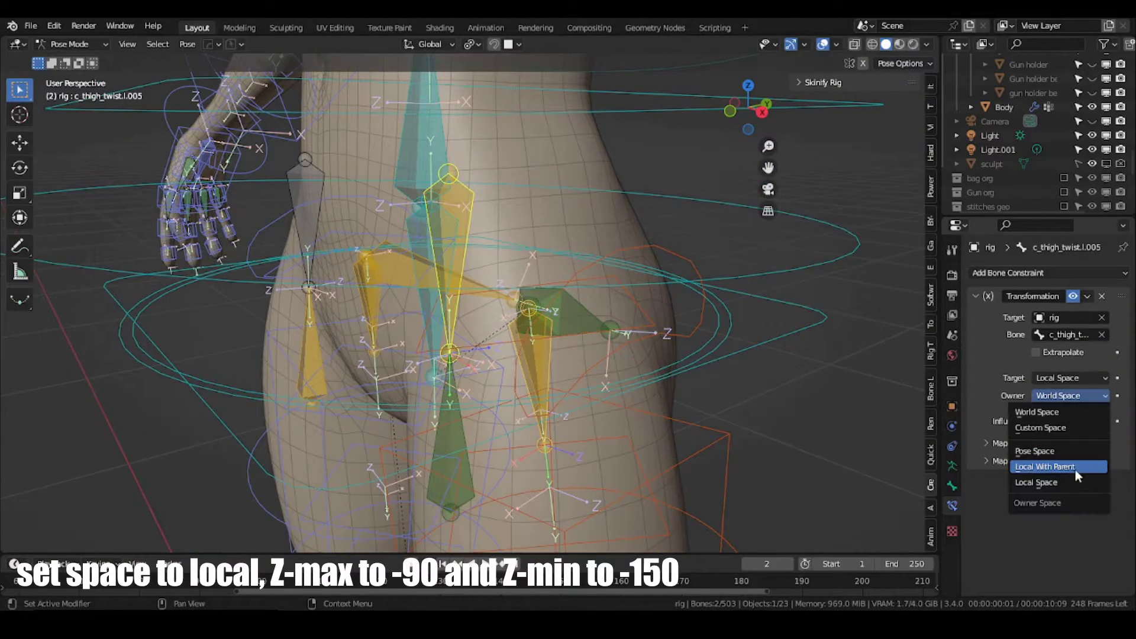
pyautogui.click(1075, 478)
pyautogui.click(538, 377)
pyautogui.click(548, 374)
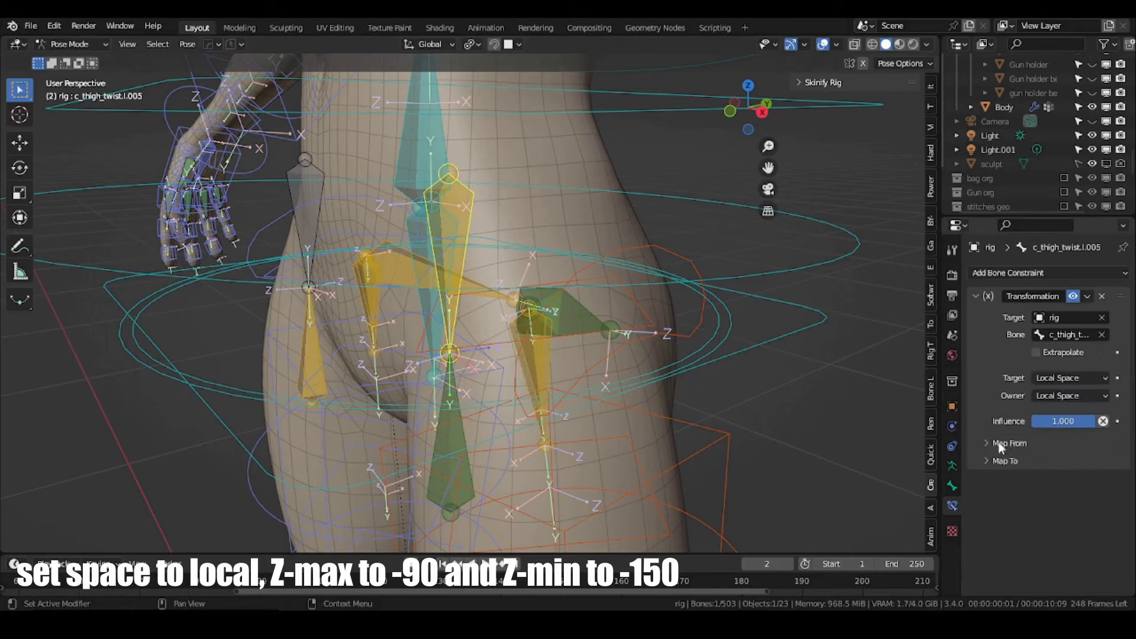
# Map from Rotation with Z Min 50, then select the thigh to test the offset.
pyautogui.click(1007, 387)
pyautogui.scroll(-2, 989, 553)
pyautogui.click(1047, 380)
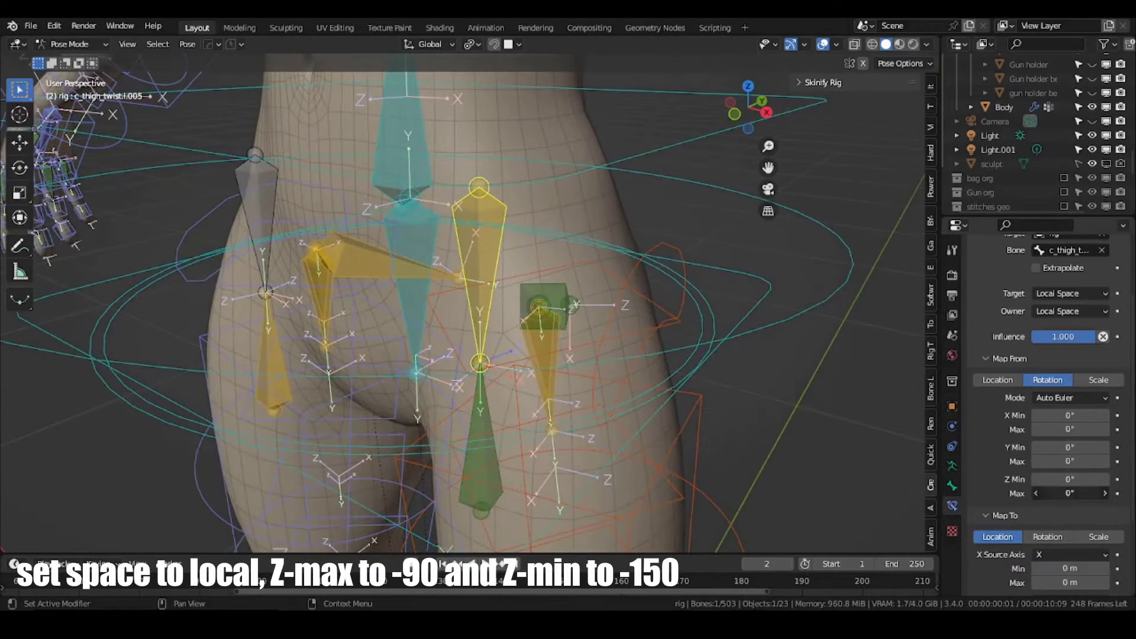
pyautogui.write('50')
pyautogui.press('Return')
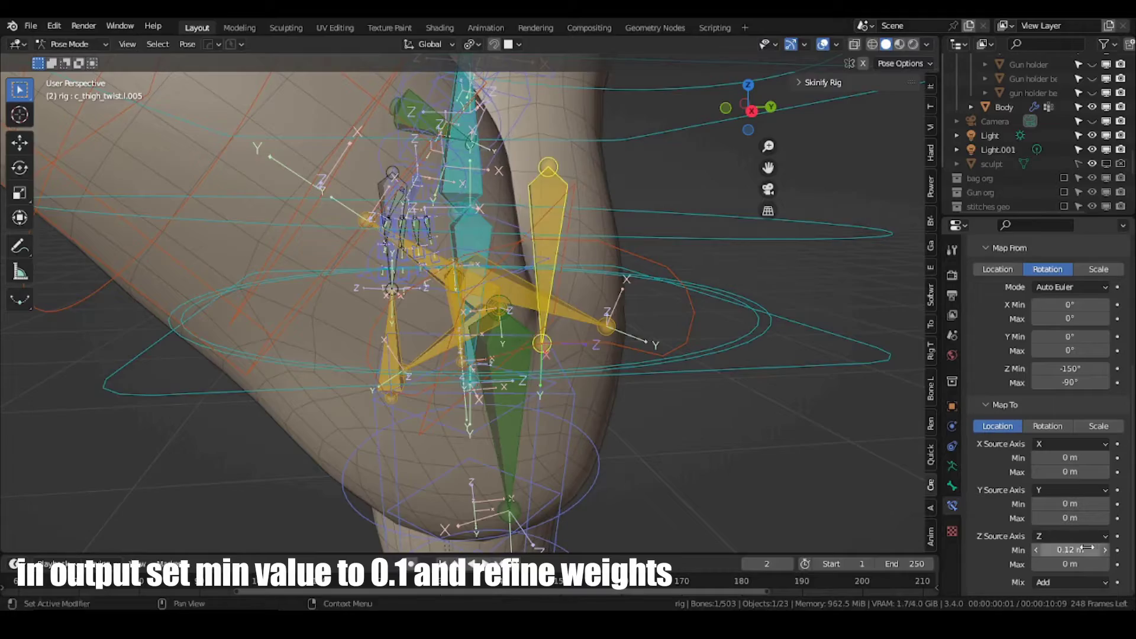
pyautogui.scroll(-4, 417, 158)
pyautogui.click(401, 126)
pyautogui.press('r')
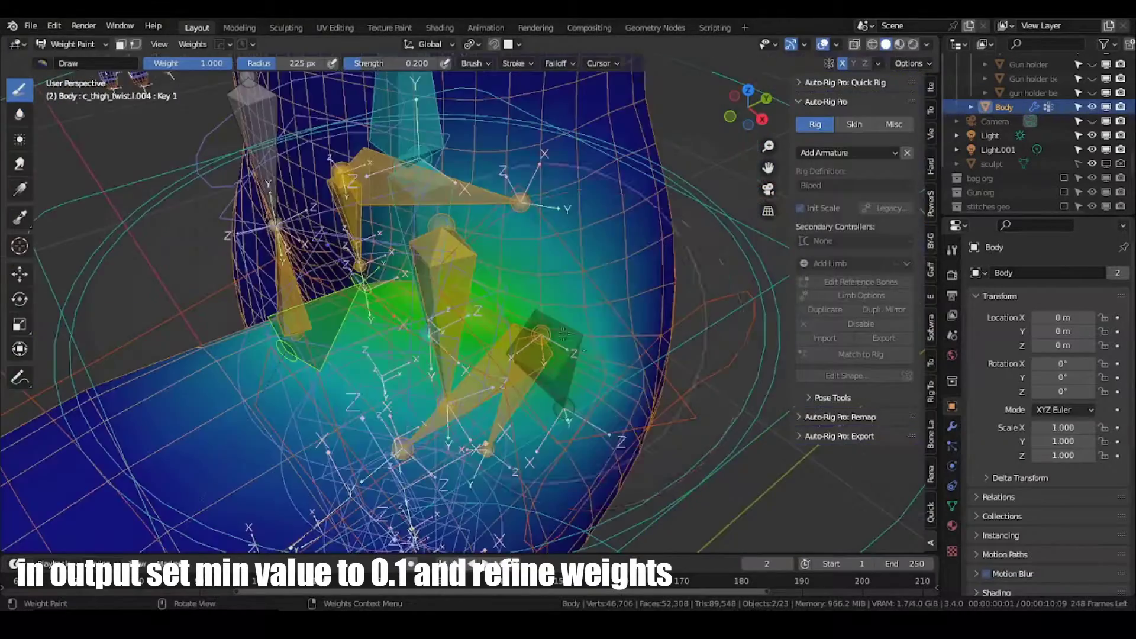
# Resize the brush and blur the c_thigh_twist.l.004 weights around the hip.
pyautogui.press('f')
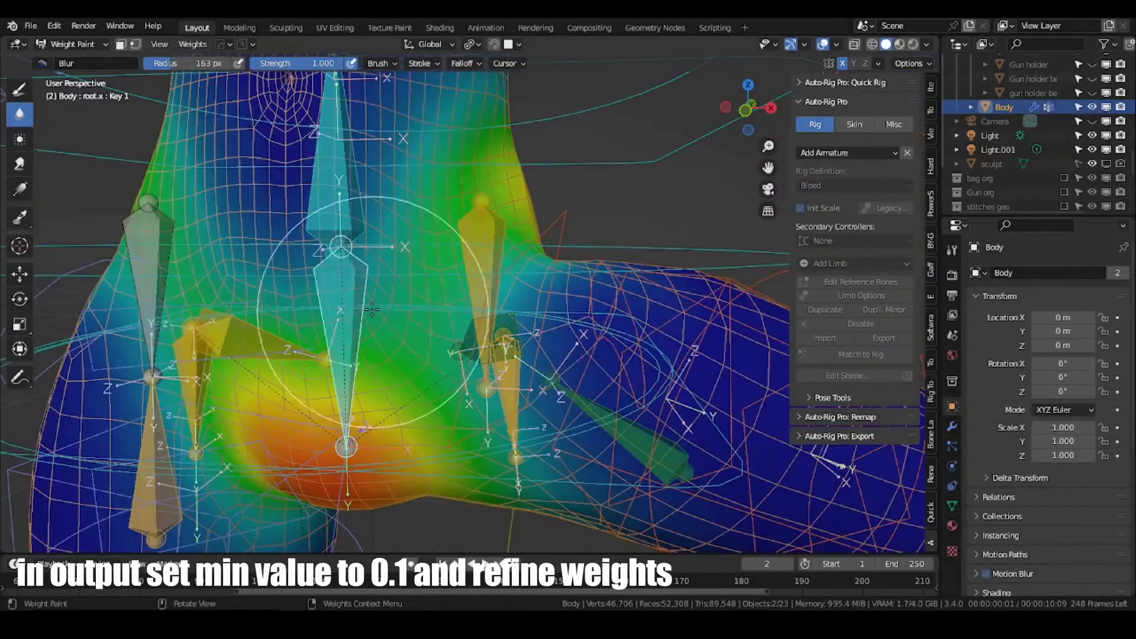
pyautogui.press('f')
pyautogui.click(536, 278)
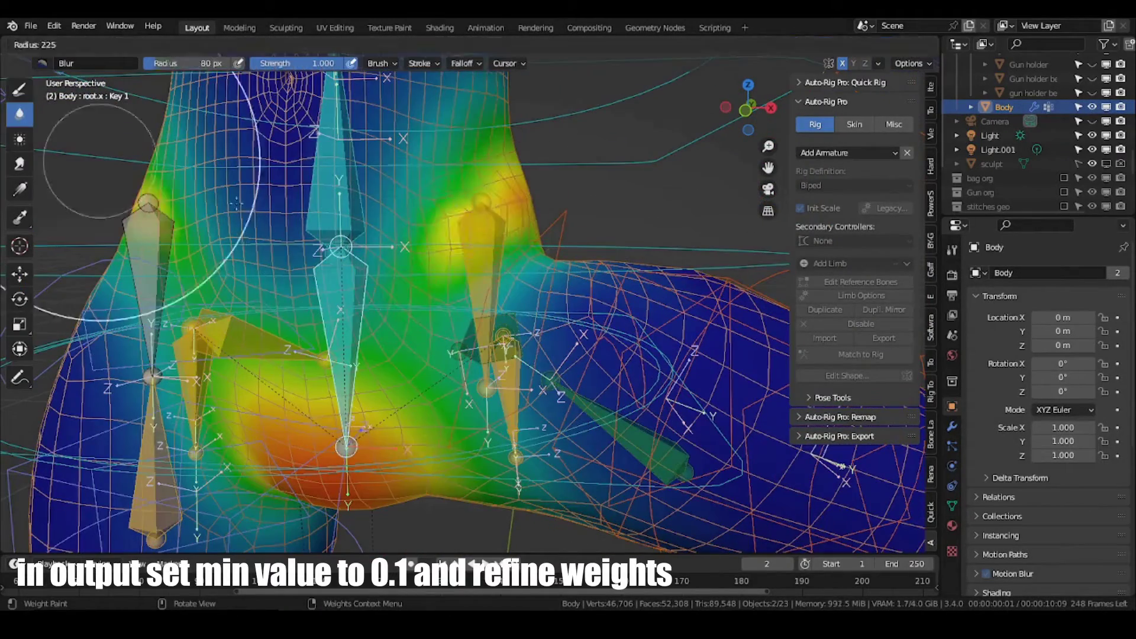
pyautogui.keyDown('ctrl'); pyautogui.click(536, 279); pyautogui.keyUp('ctrl')
pyautogui.moveTo(535, 278); pyautogui.dragTo(522, 213, button='middle')
# Rotate the thigh control bone to check the hip deformation.
pyautogui.keyDown('ctrl'); pyautogui.click(536, 278); pyautogui.keyUp('ctrl')
pyautogui.press('r')
pyautogui.click(521, 237)
pyautogui.press('r')
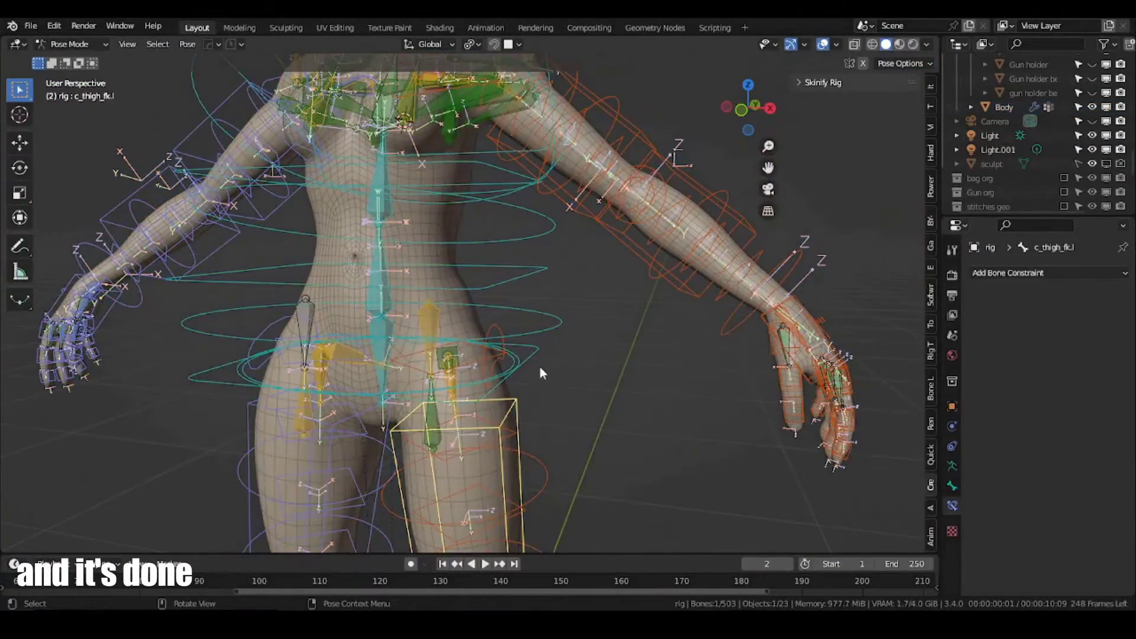
# Select the twist helper bones and Symmetrize them to the right side in Edit Mode.
pyautogui.scroll(8, 540, 367)
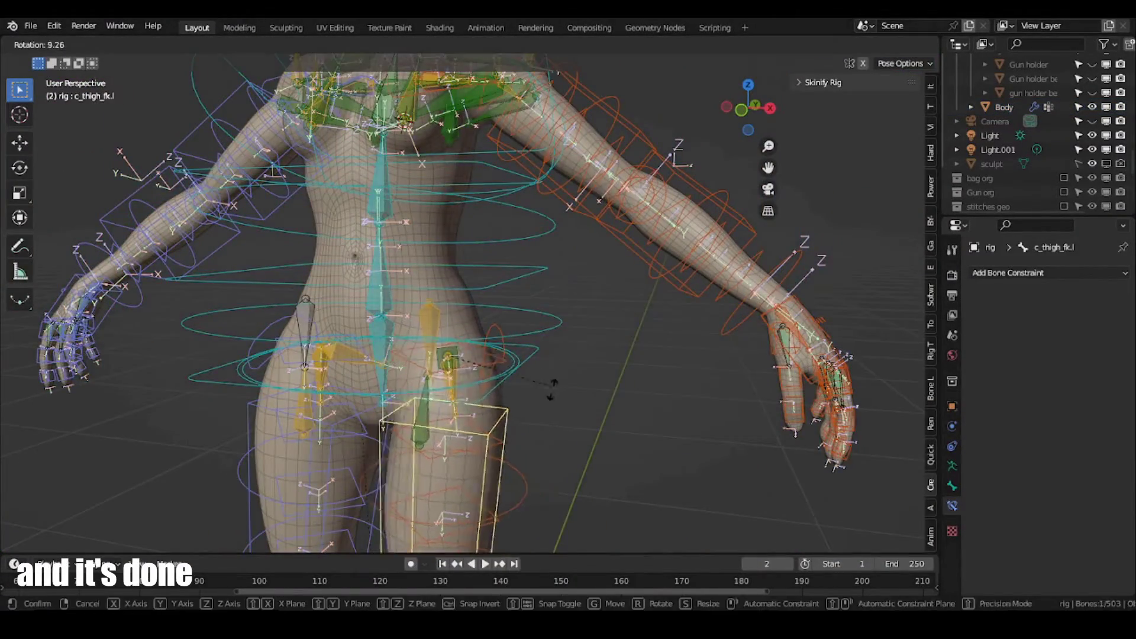
pyautogui.keyDown('shift'); pyautogui.click(552, 326); pyautogui.keyUp('shift')
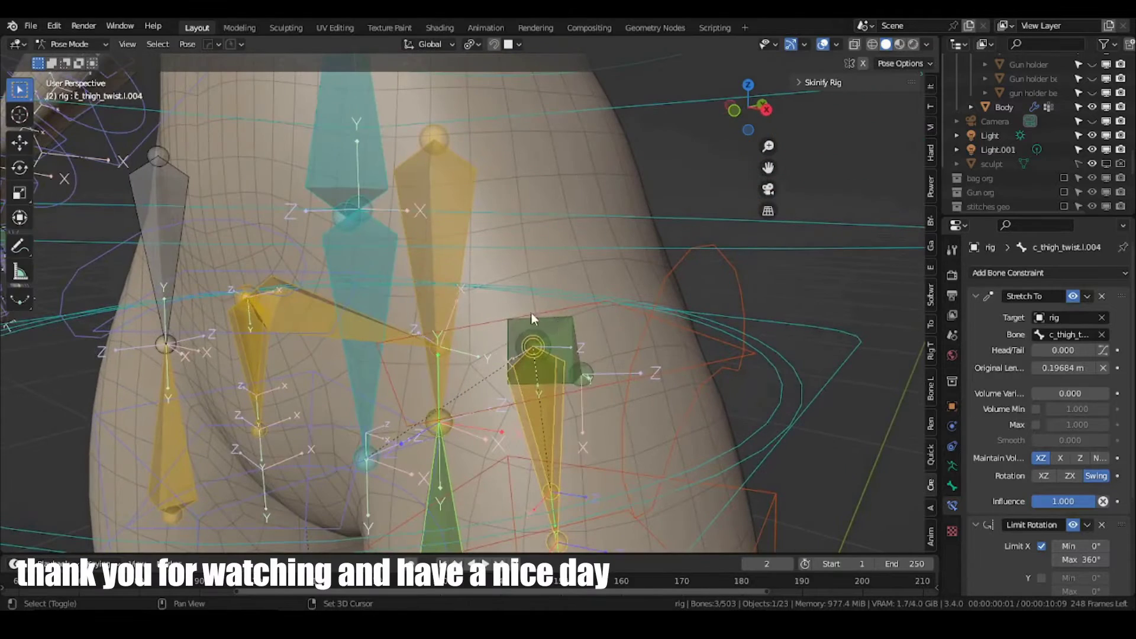
pyautogui.press('Tab')
pyautogui.rightClick(427, 260)
pyautogui.click(428, 261)
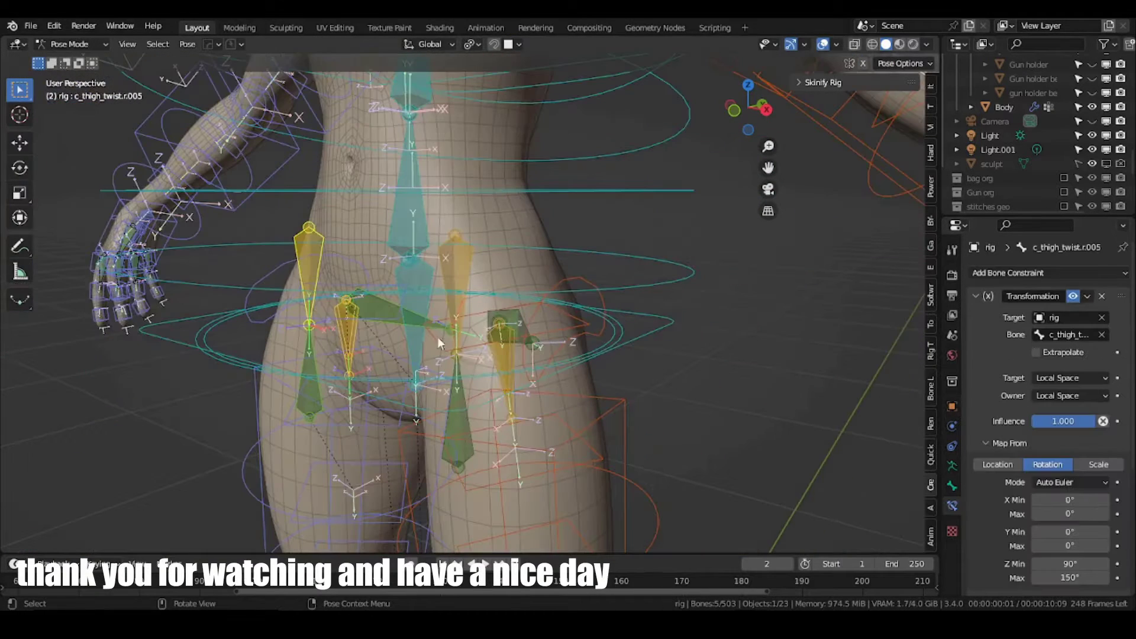